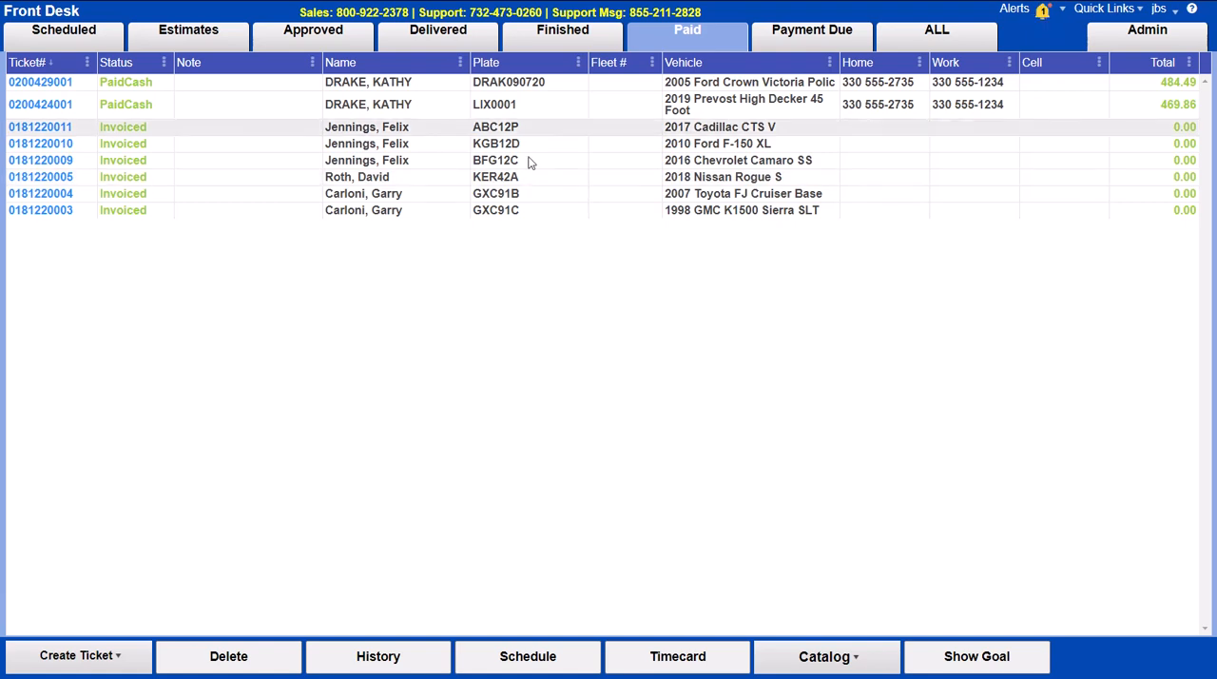
Step: Create a repair ticket for the West Palm Beach customer found by last name and their 2005 Ford Crown Victoria Police Interceptor
left_click(48, 655)
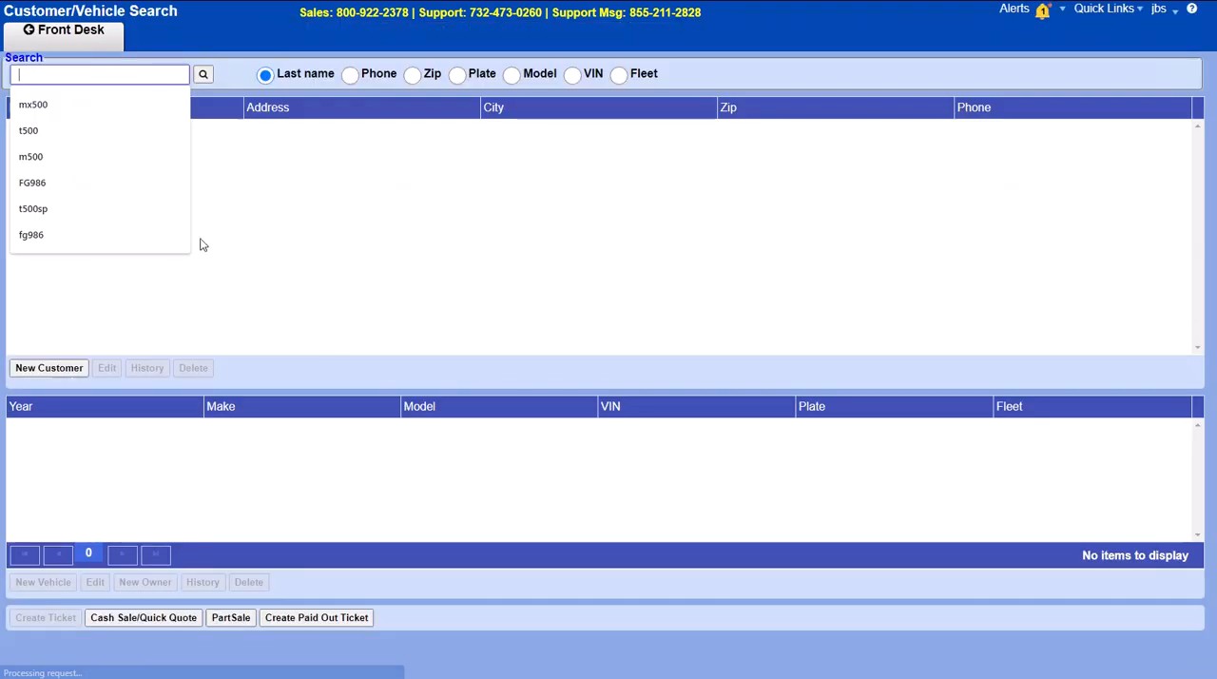
type("drake")
key("Return")
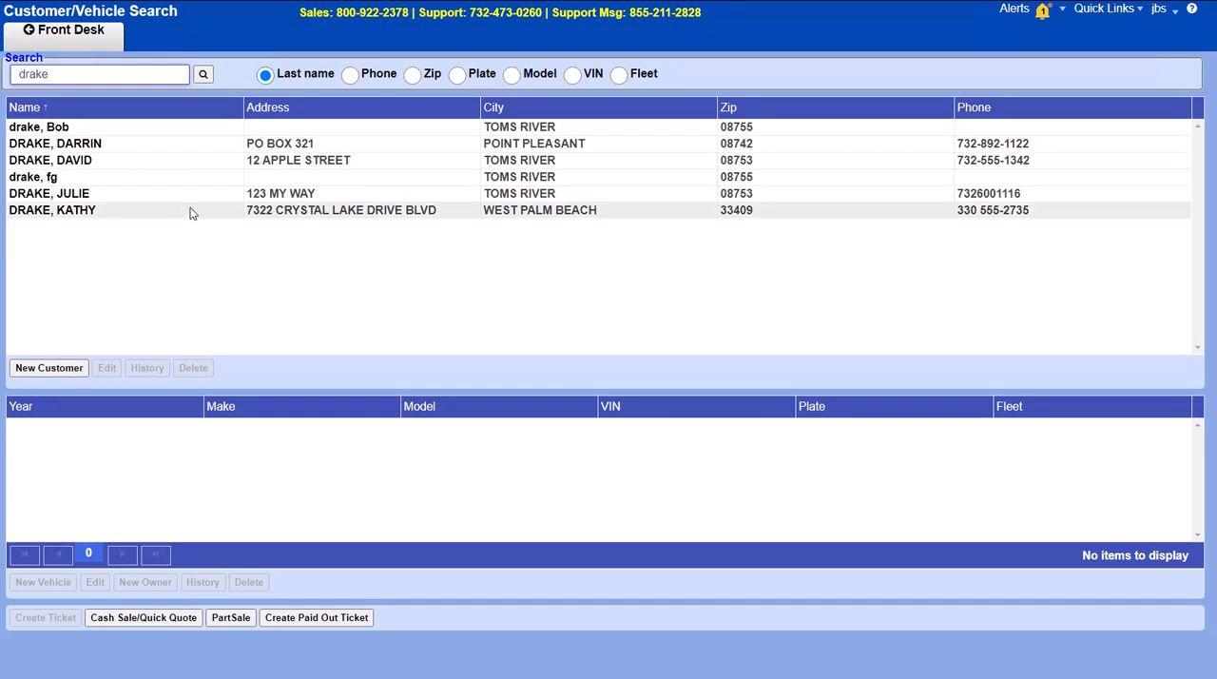
left_click(189, 210)
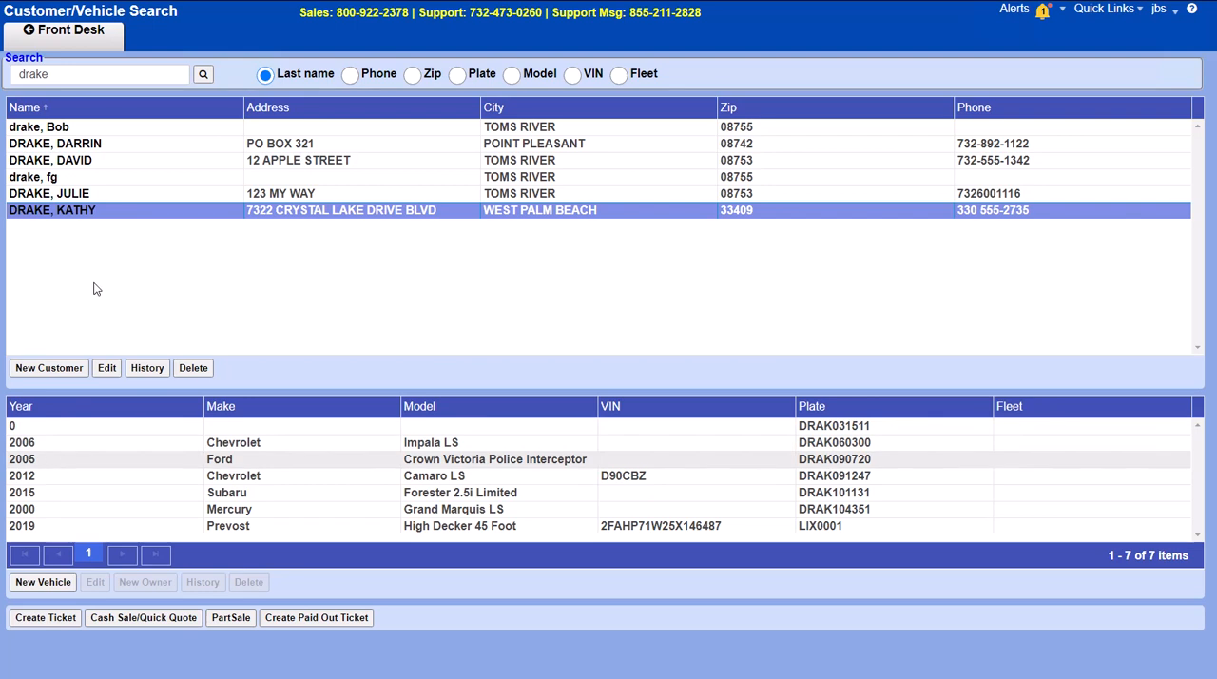
left_click(203, 460)
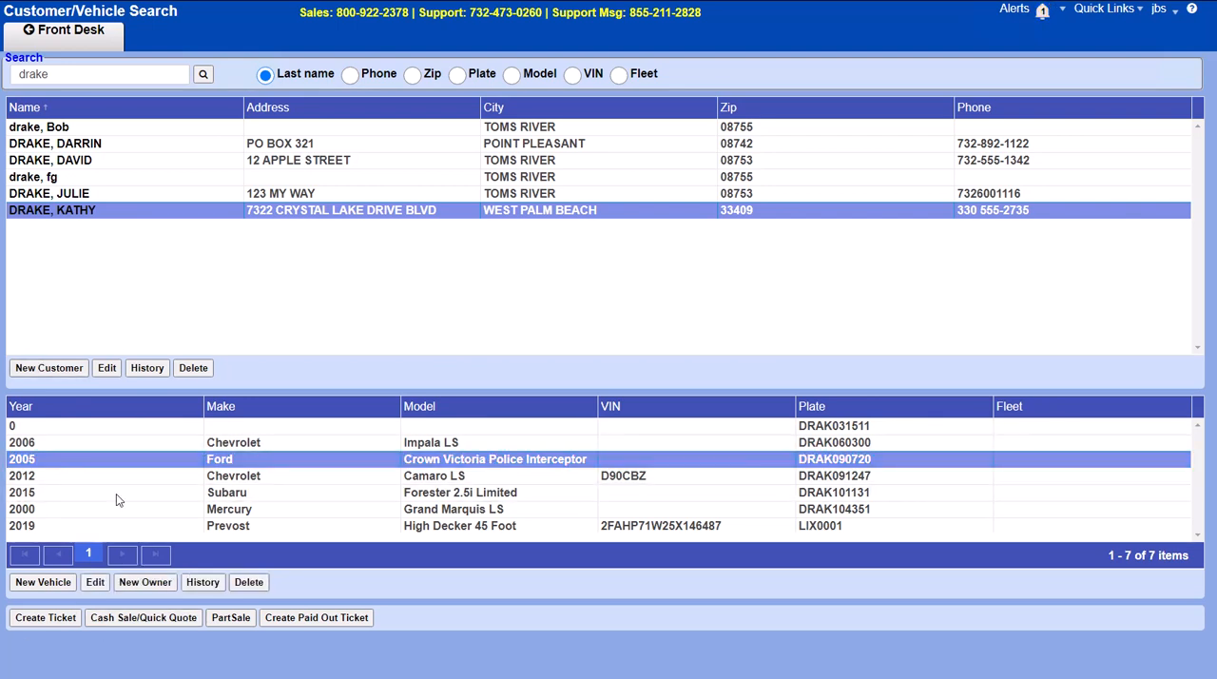
left_click(45, 617)
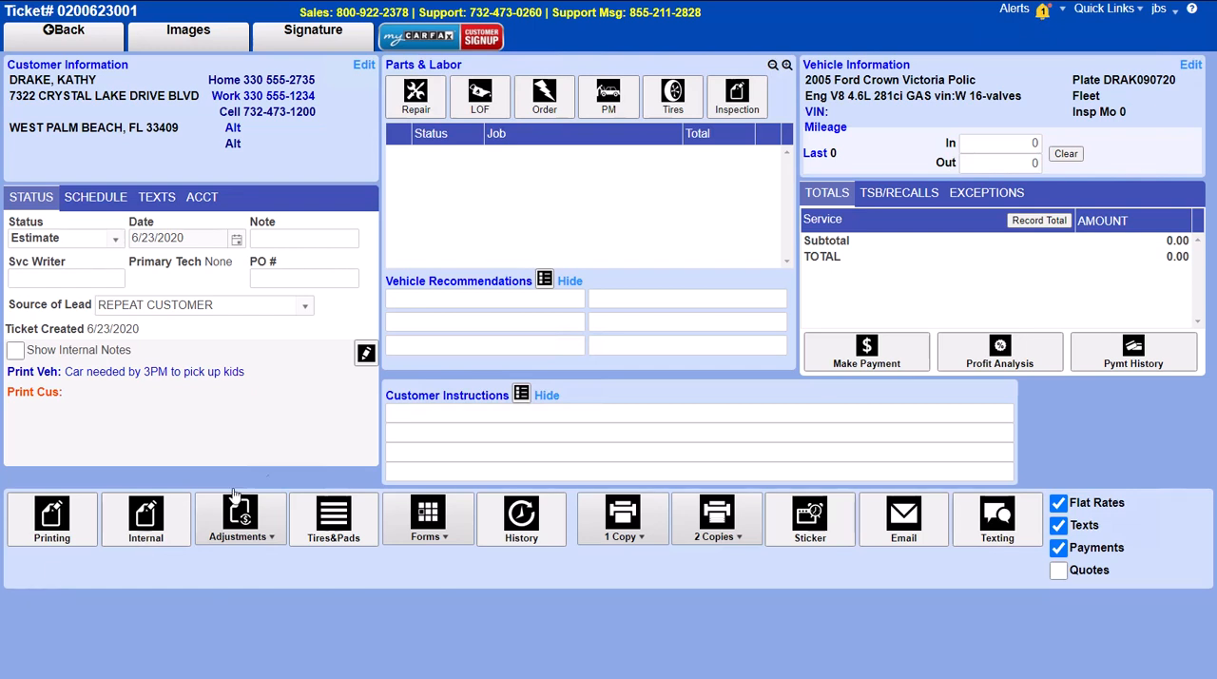
Step: Add the LOF 29.95 - OIL CHANGE (onln-catalog) job to the ticket and save the selection
left_click(475, 103)
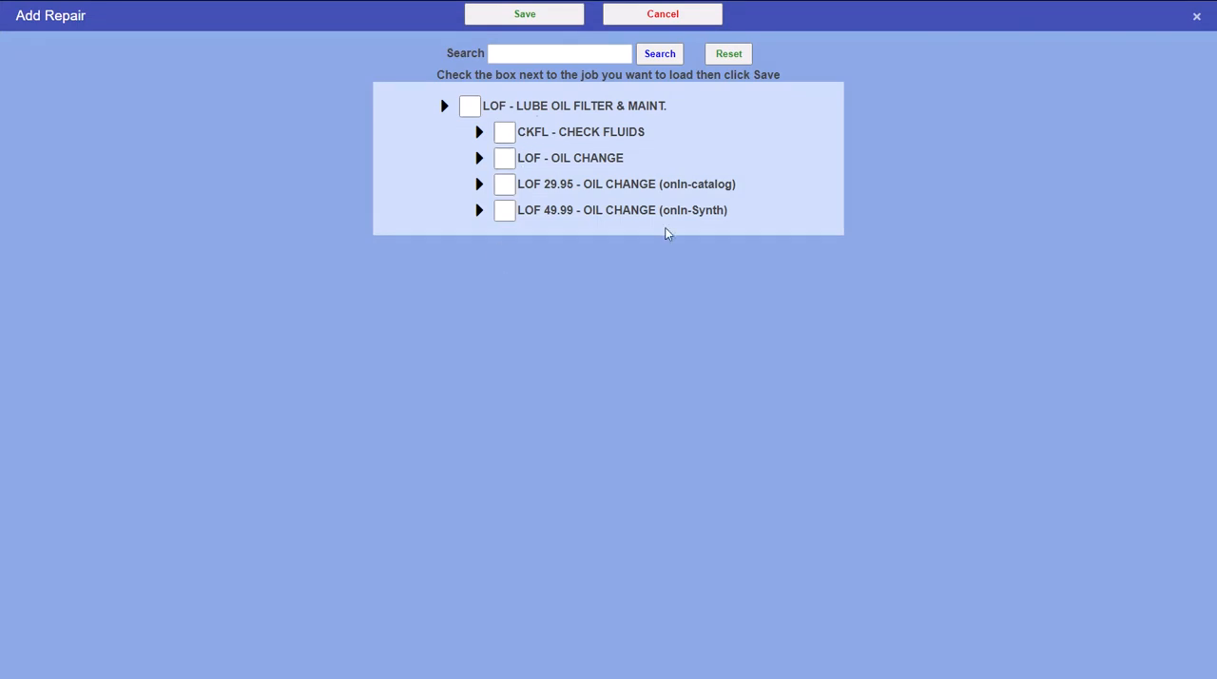
left_click(657, 16)
left_click(484, 97)
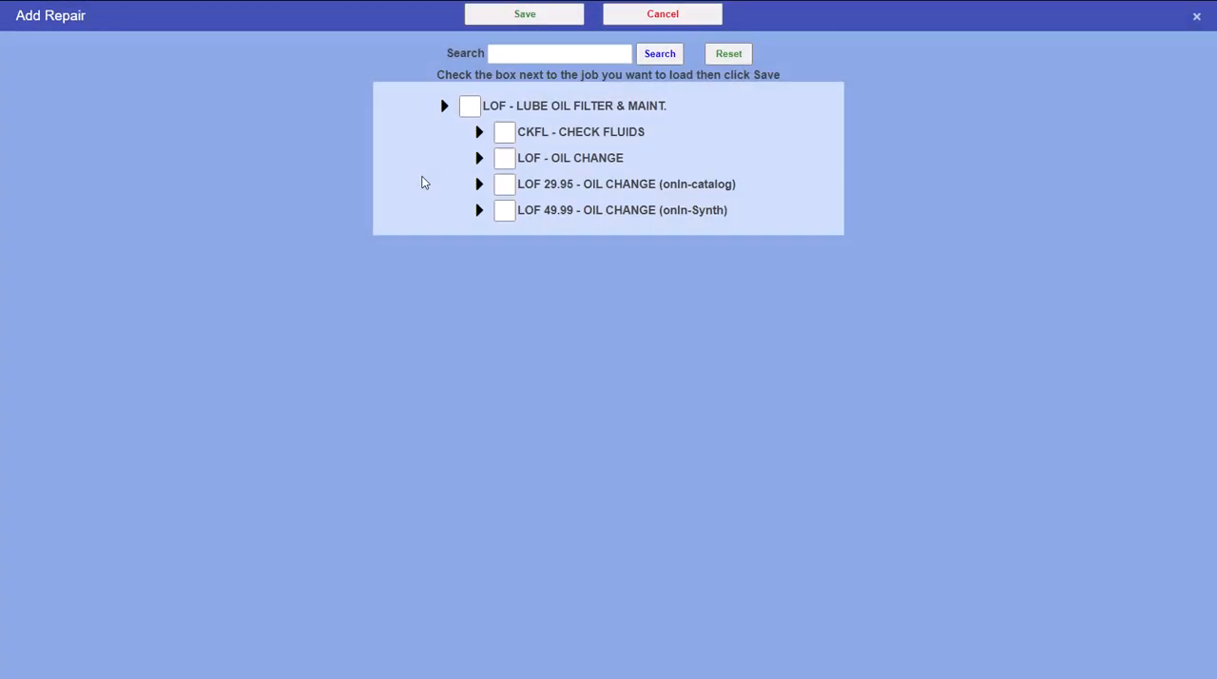
left_click(501, 186)
left_click(548, 23)
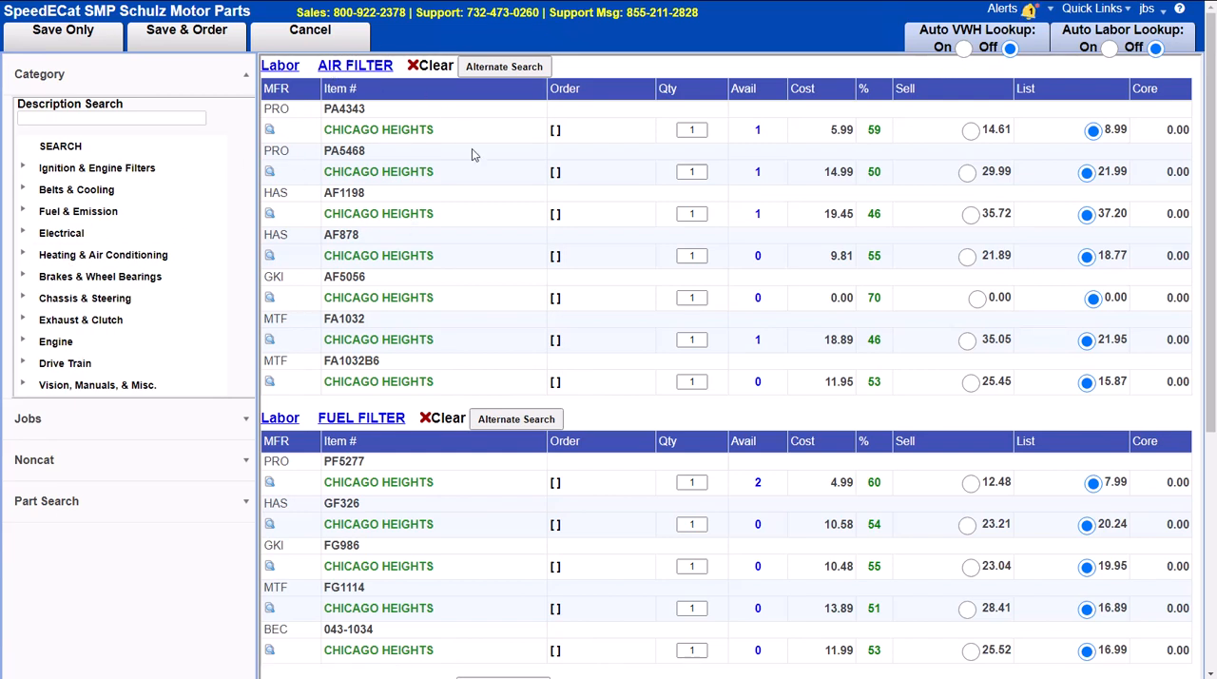
Step: Mark air filter AF1198, fuel filter PF5277 and oil filter PO4651 for order in the parts catalog and save without ordering
scroll(535, 502, "down", 4)
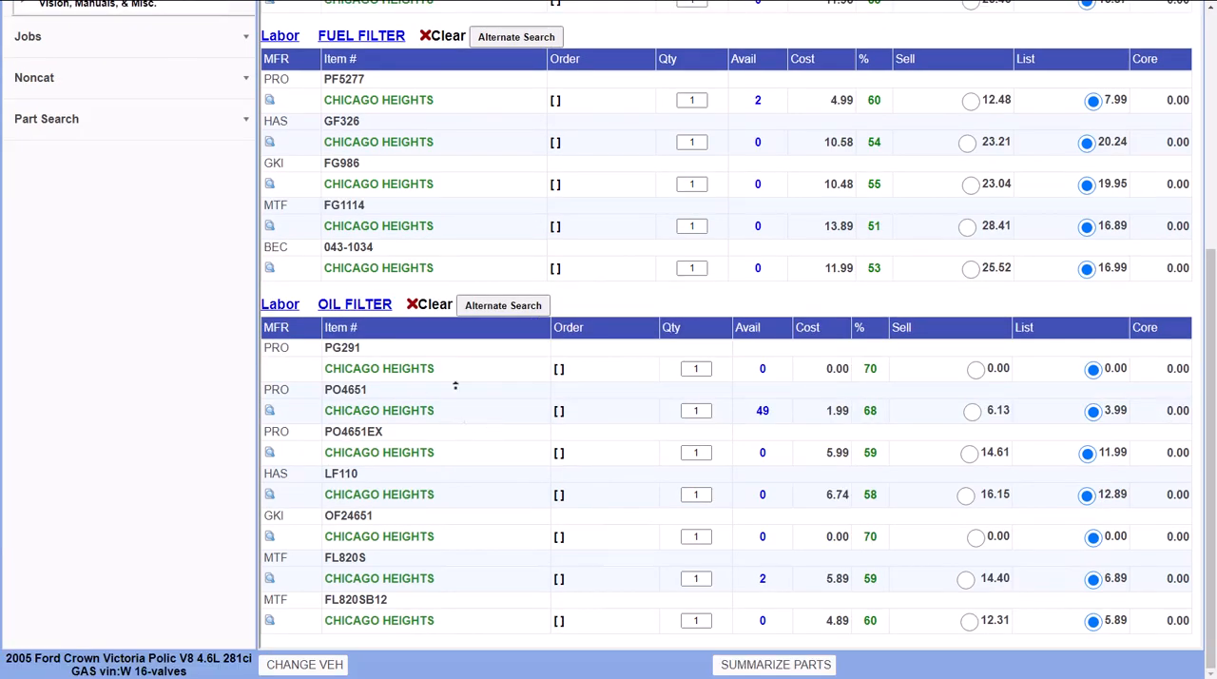
scroll(462, 421, "up", 3)
scroll(434, 252, "up", 2)
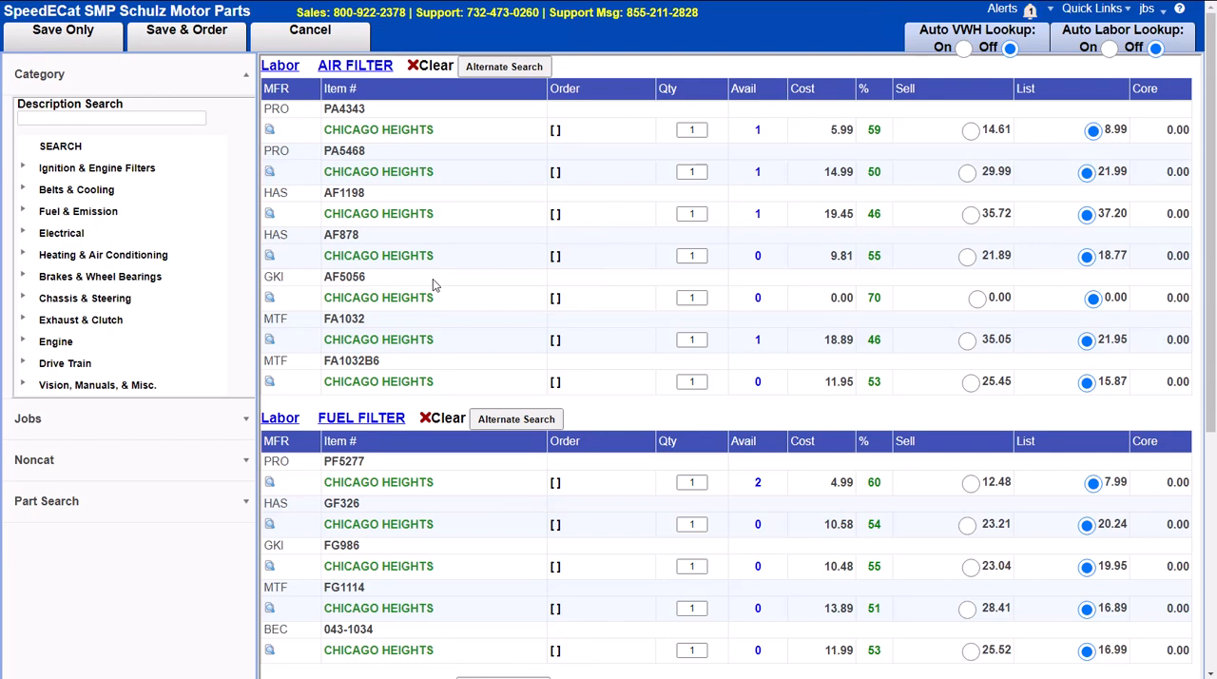
scroll(278, 373, "down", 4)
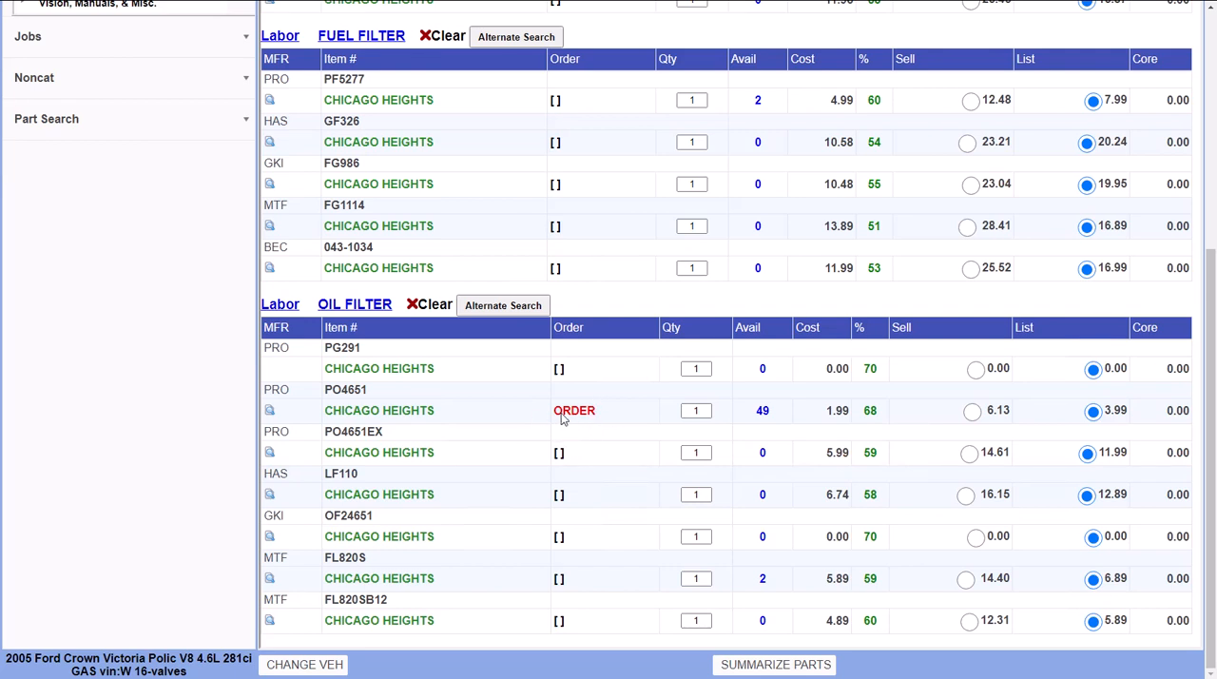
right_click(557, 407)
left_click(540, 388)
scroll(519, 400, "up", 4)
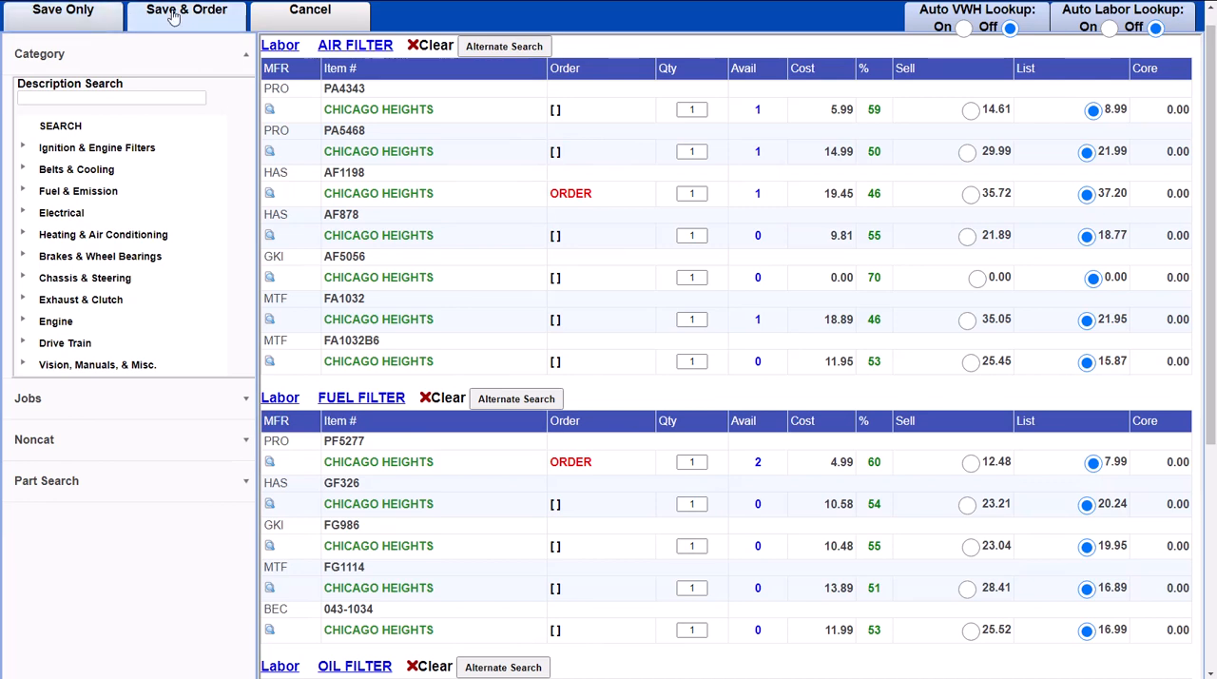
left_click(95, 21)
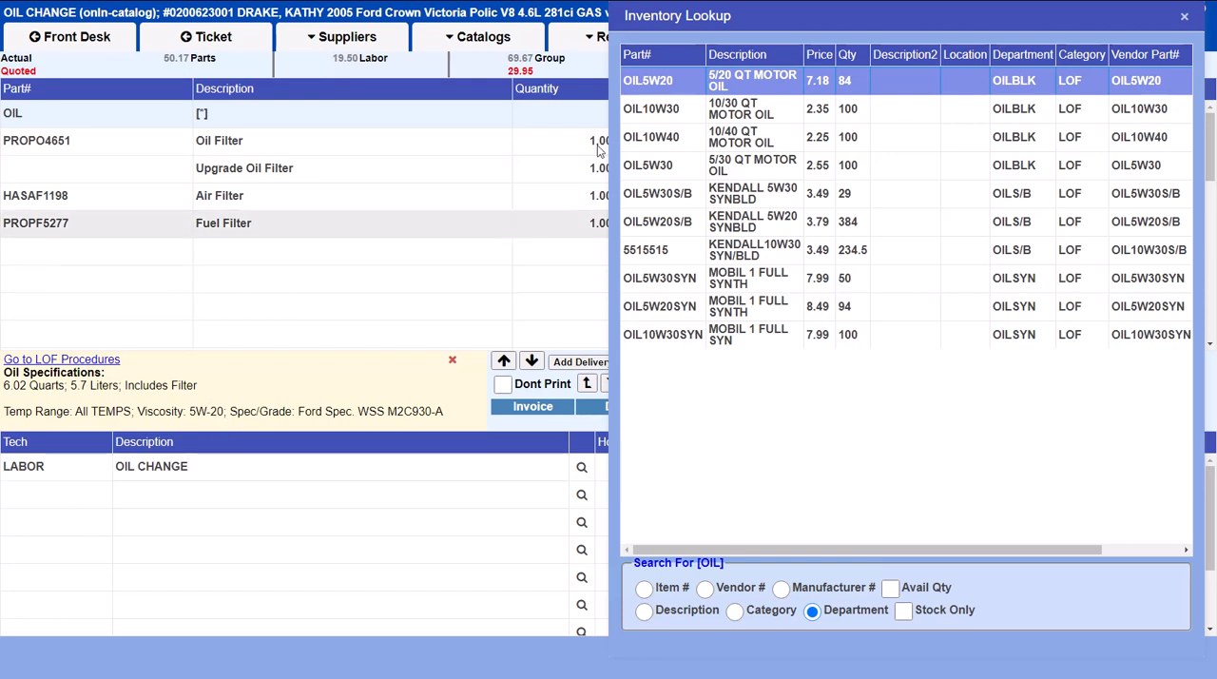
Step: Add OIL5W20 motor oil to the oil change job with quantity 6.02 and return to the ticket
double_click(694, 80)
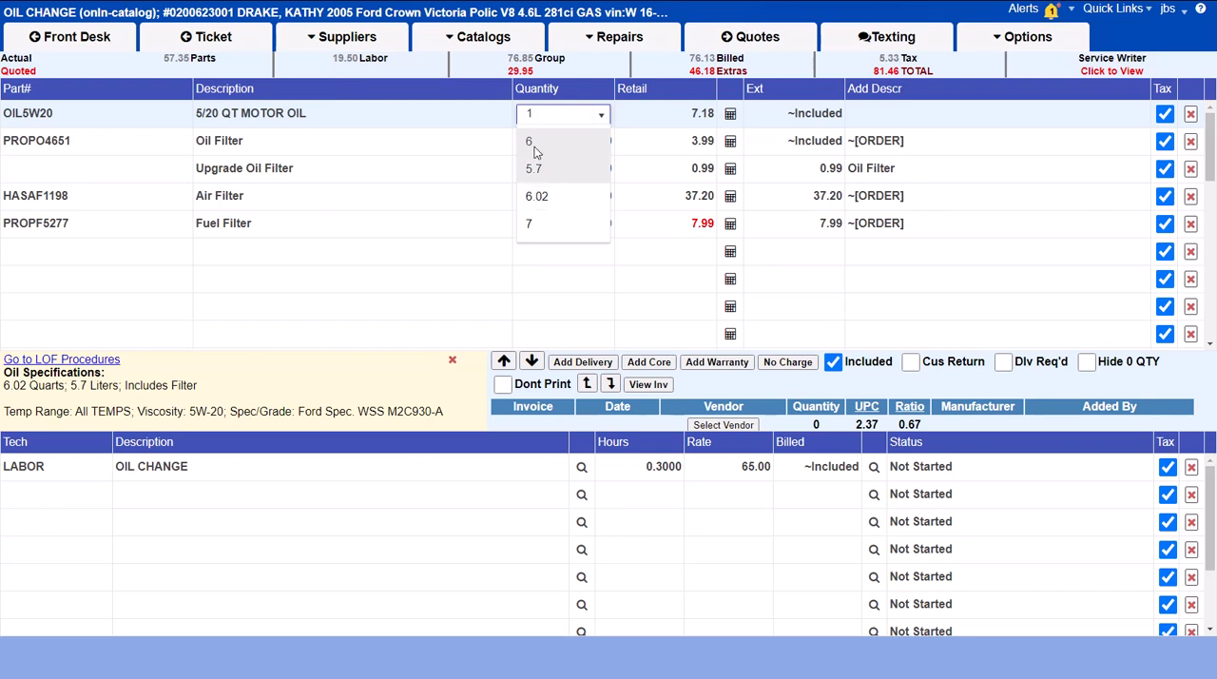
left_click(568, 197)
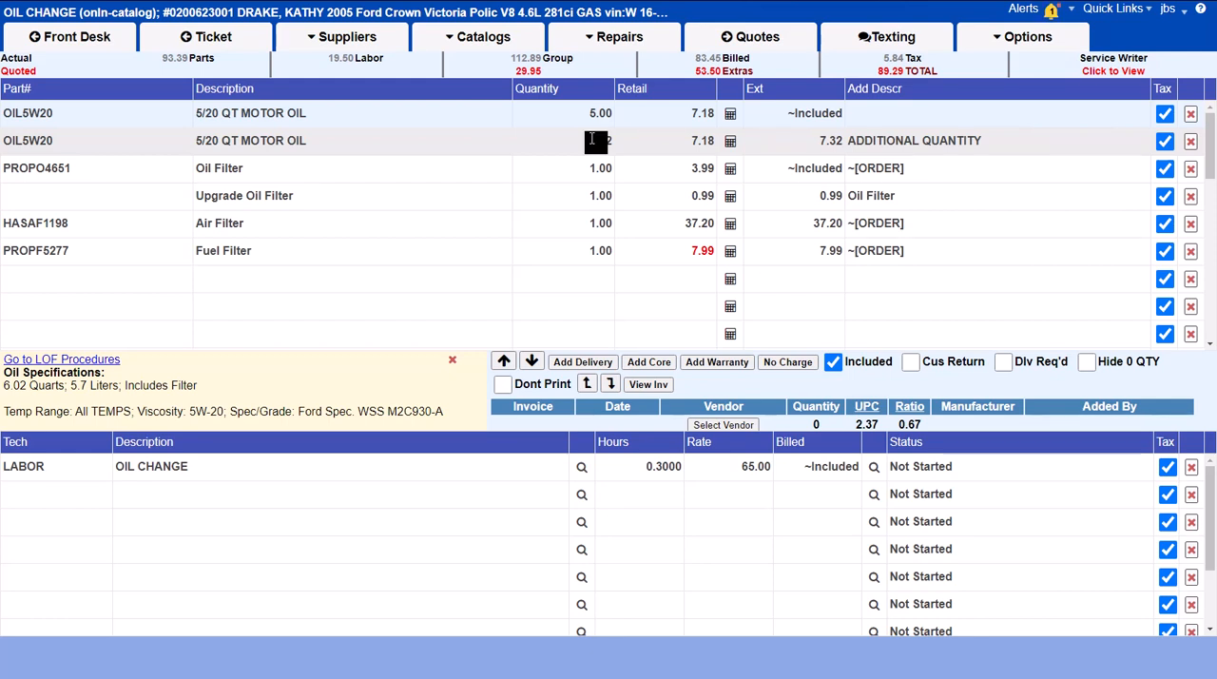
key("Return")
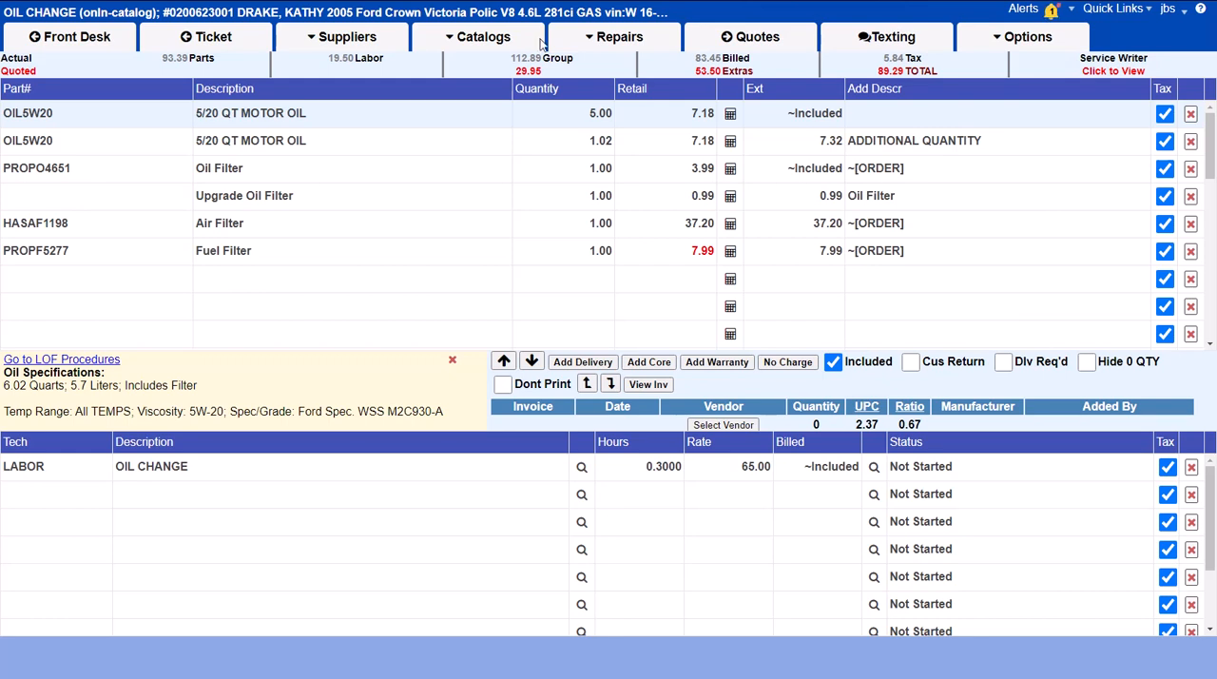
left_click(228, 43)
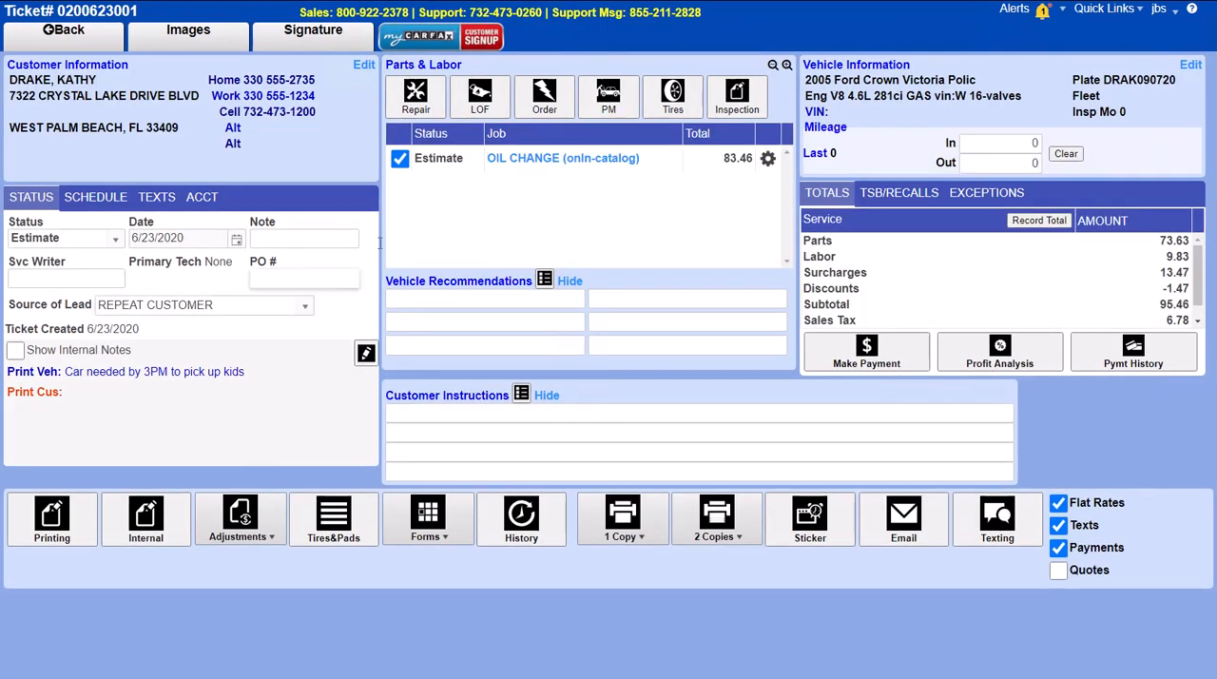
Step: Add the general BRAKE - BRAKE WORK repair to the ticket without choosing any of its sub-jobs
left_click(415, 97)
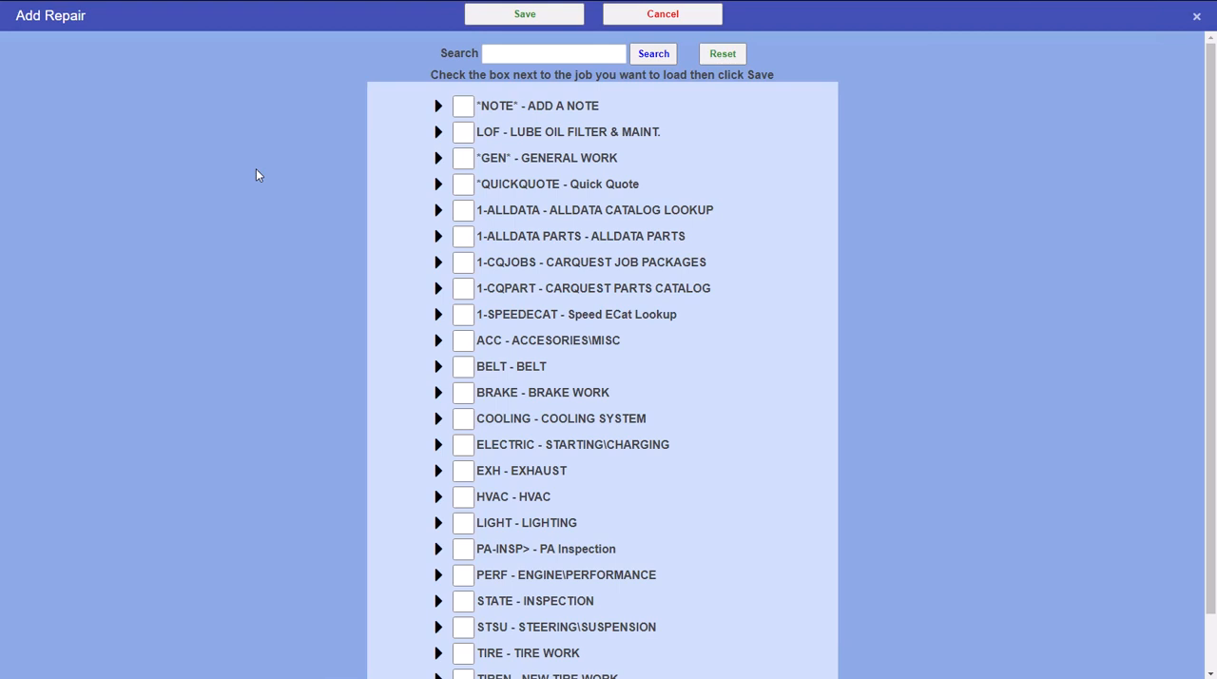
left_click(466, 394)
left_click_drag(416, 138, 633, 439)
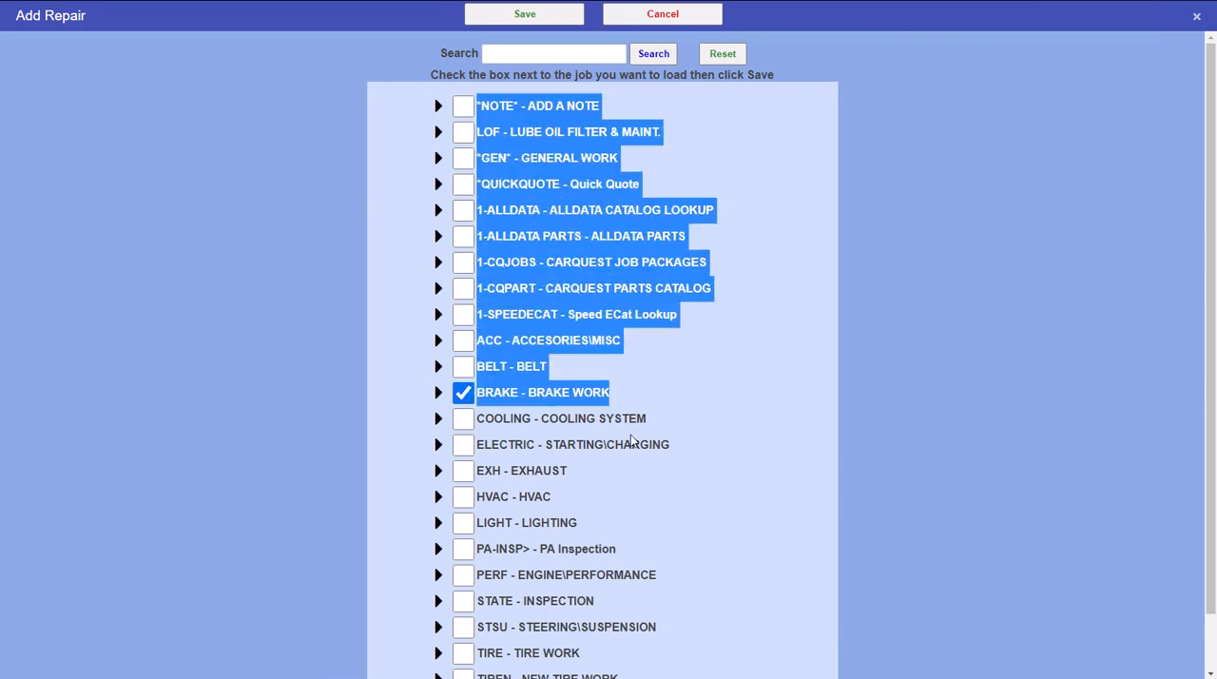
scroll(672, 570, "down", 1)
left_click_drag(832, 253, 923, 349)
left_click(913, 358)
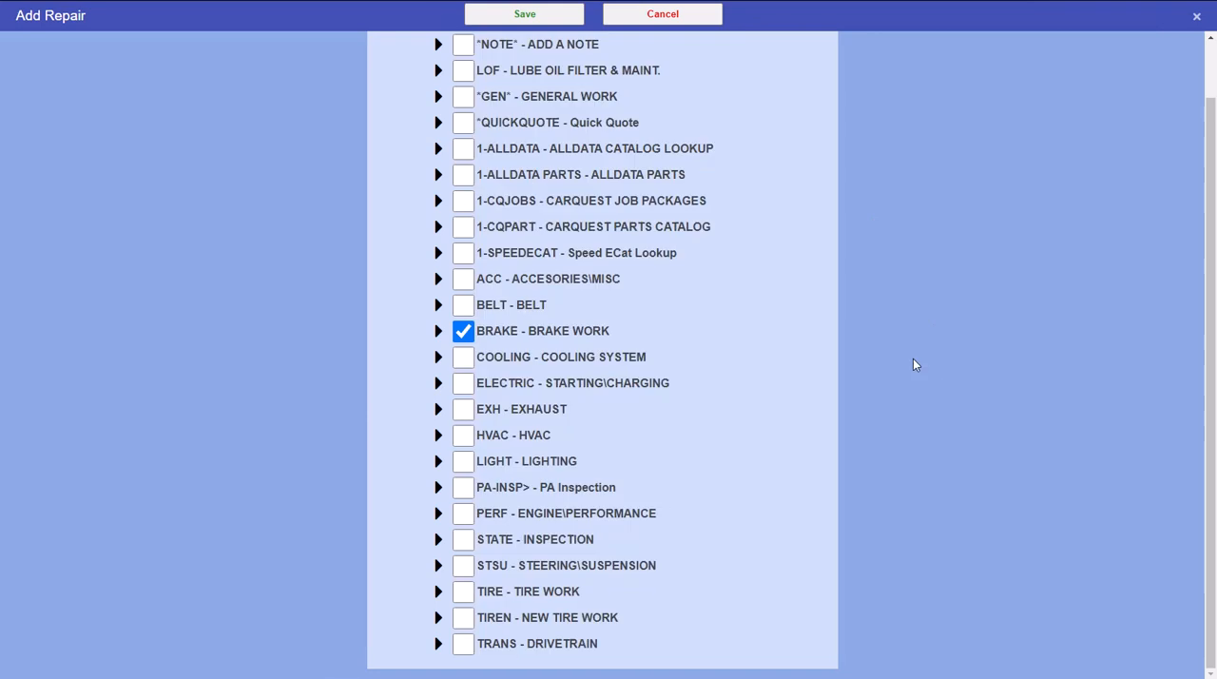
scroll(733, 338, "up", 1)
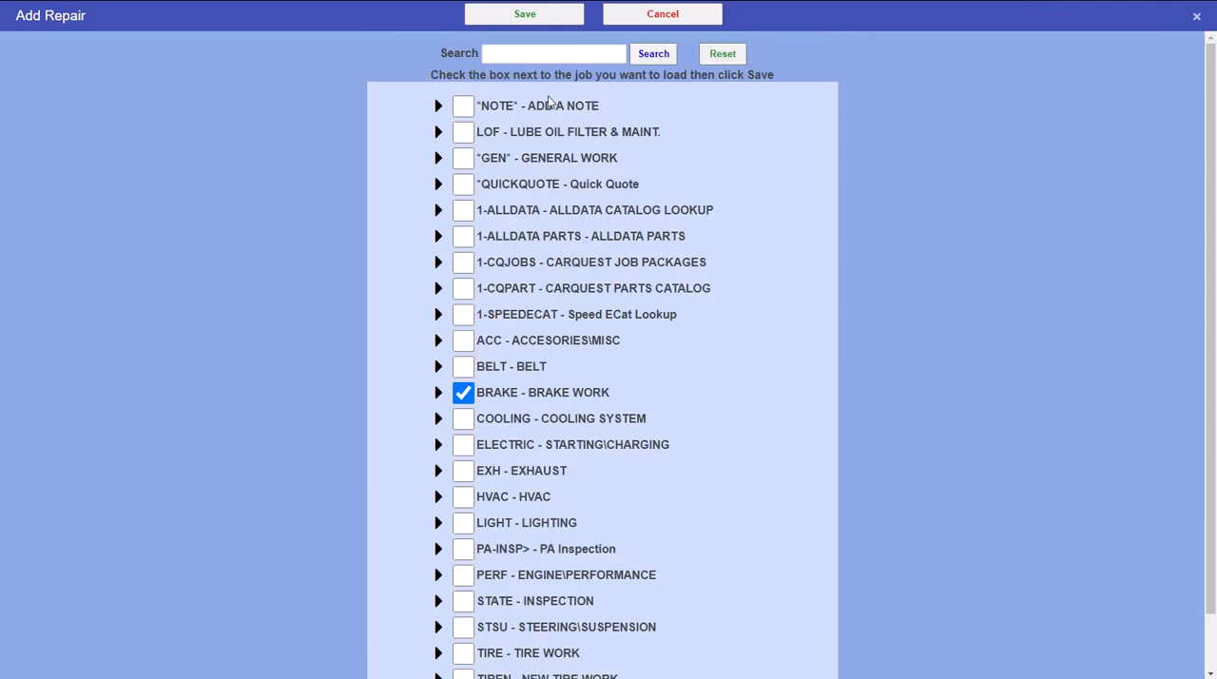
left_click(532, 23)
left_click(439, 392)
left_click(459, 395)
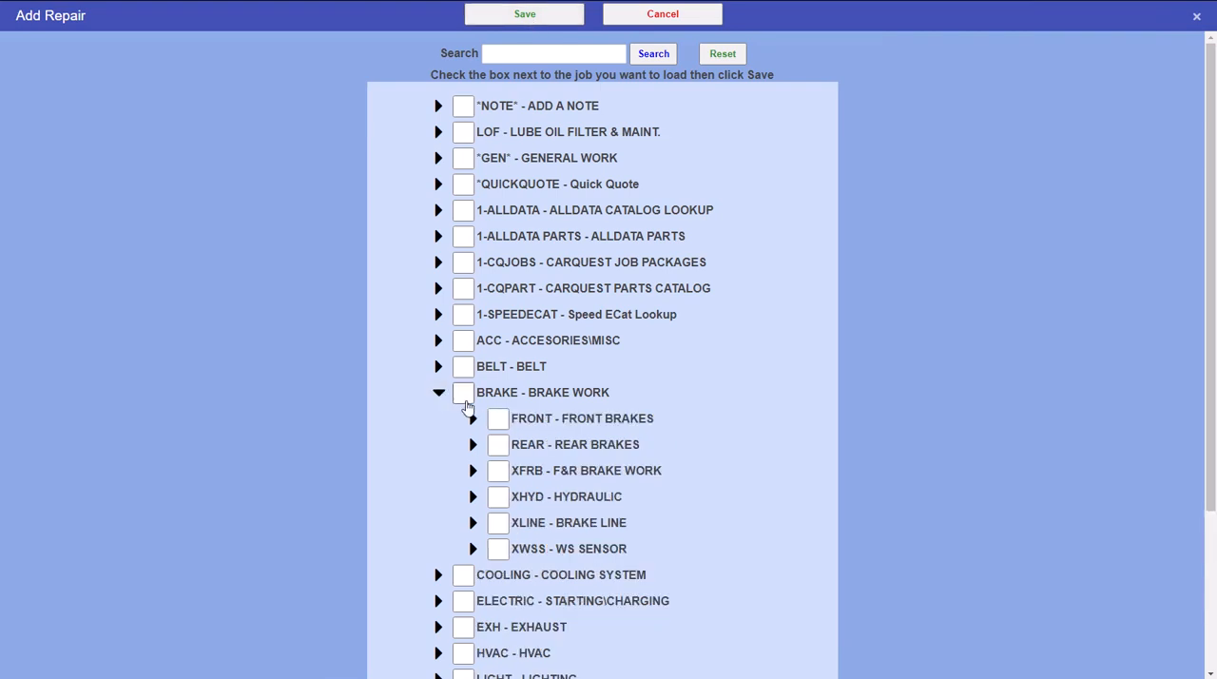
left_click(466, 399)
left_click(562, 17)
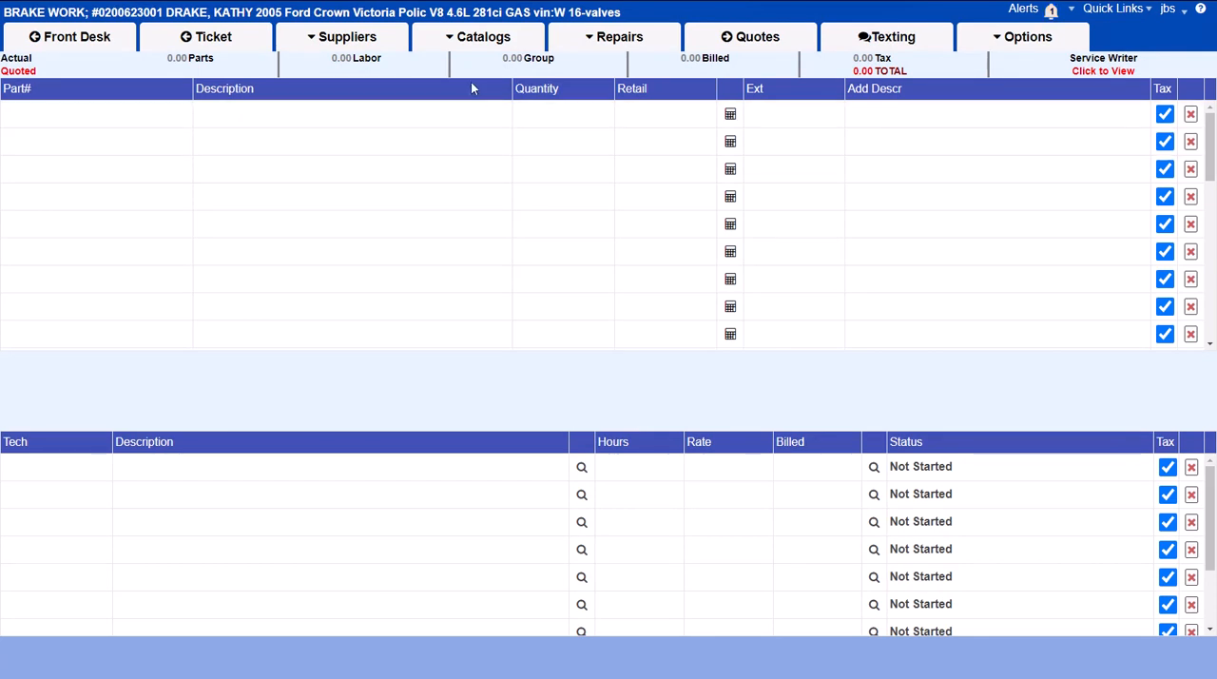
Step: Look up the Brake Fluid Type in the Motor Quick Lube catalog and return to the brake work job
left_click(434, 33)
mouse_move(452, 178)
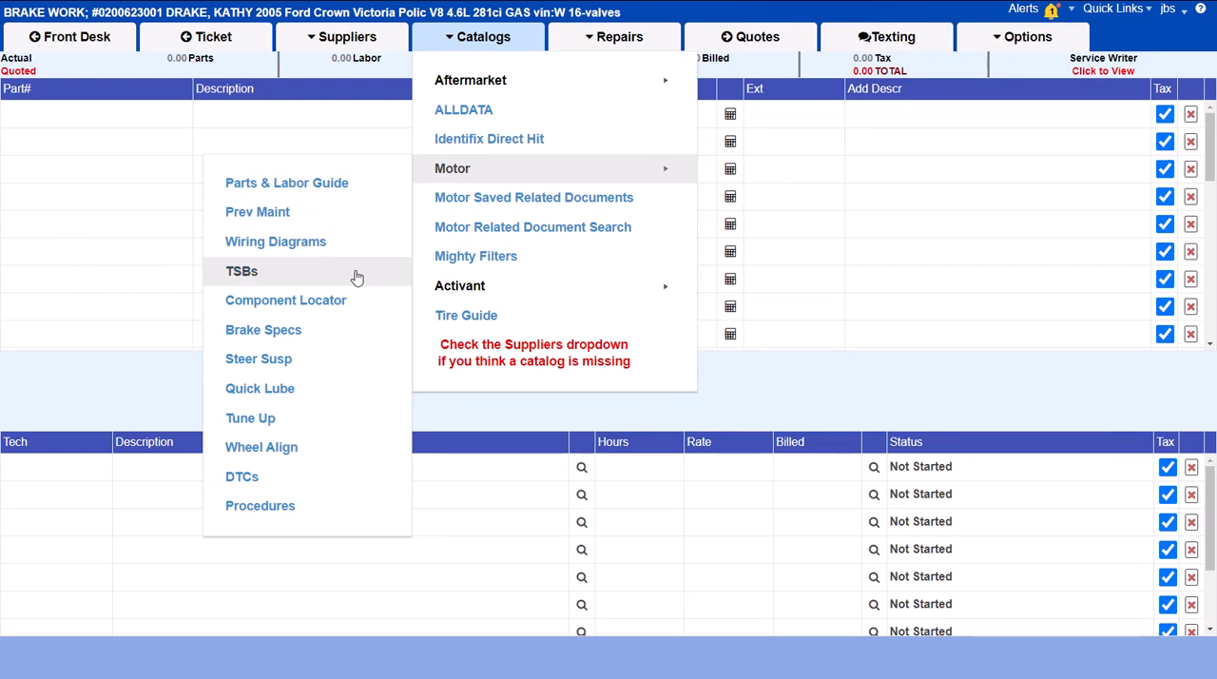
left_click(320, 387)
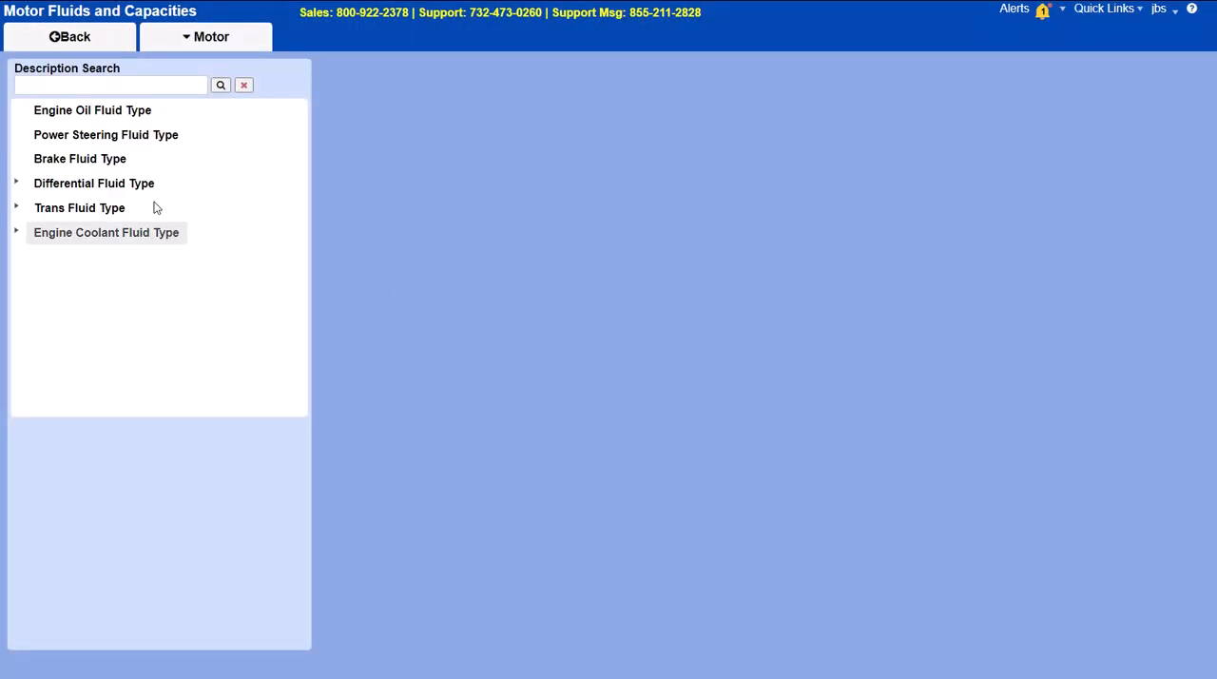
left_click(123, 159)
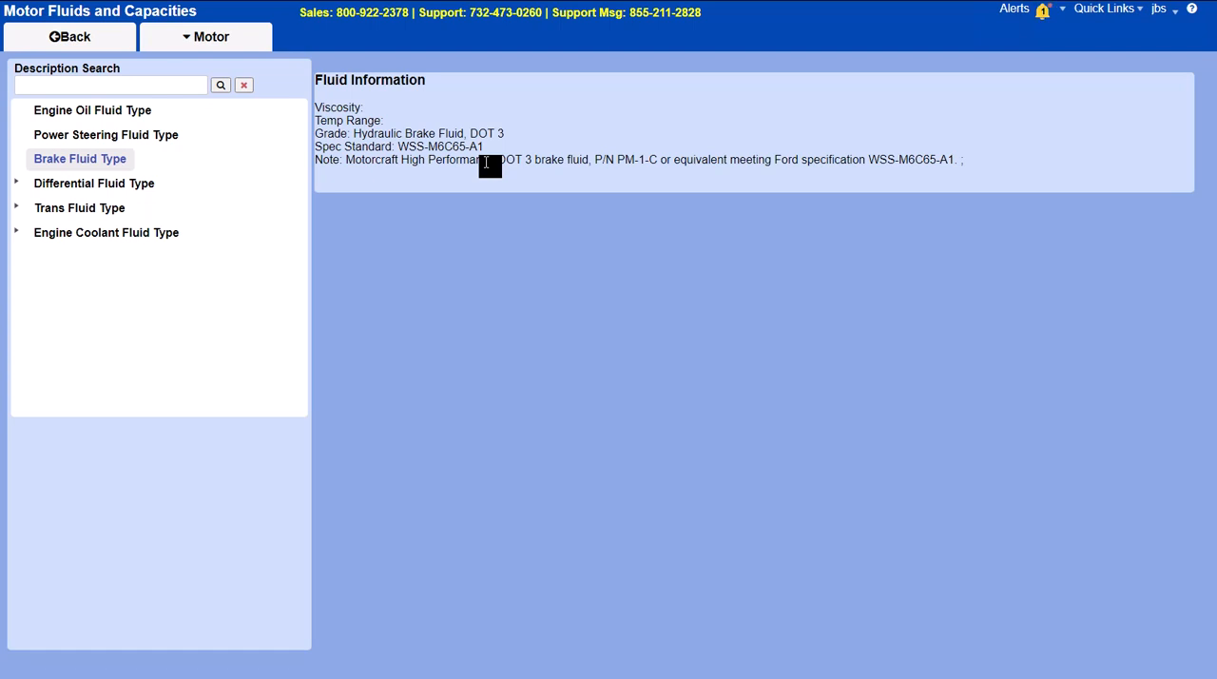
left_click(86, 45)
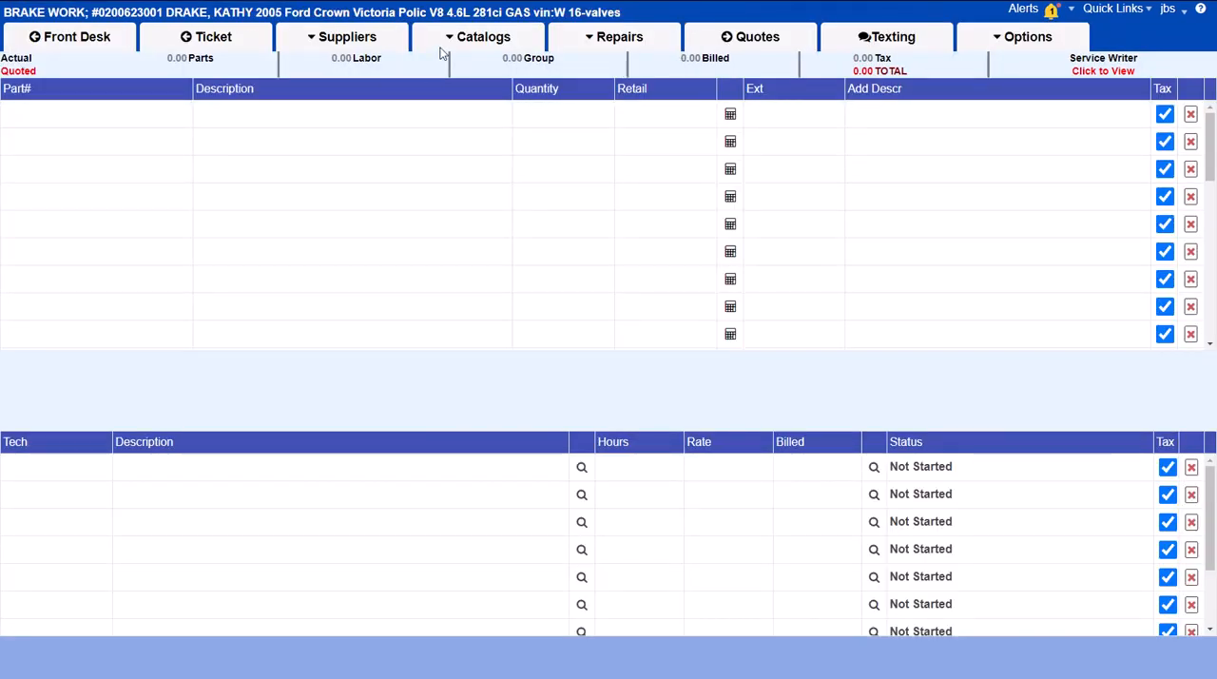
Step: Save the brake work job with no parts entered and return to the Front Desk
left_click(110, 124)
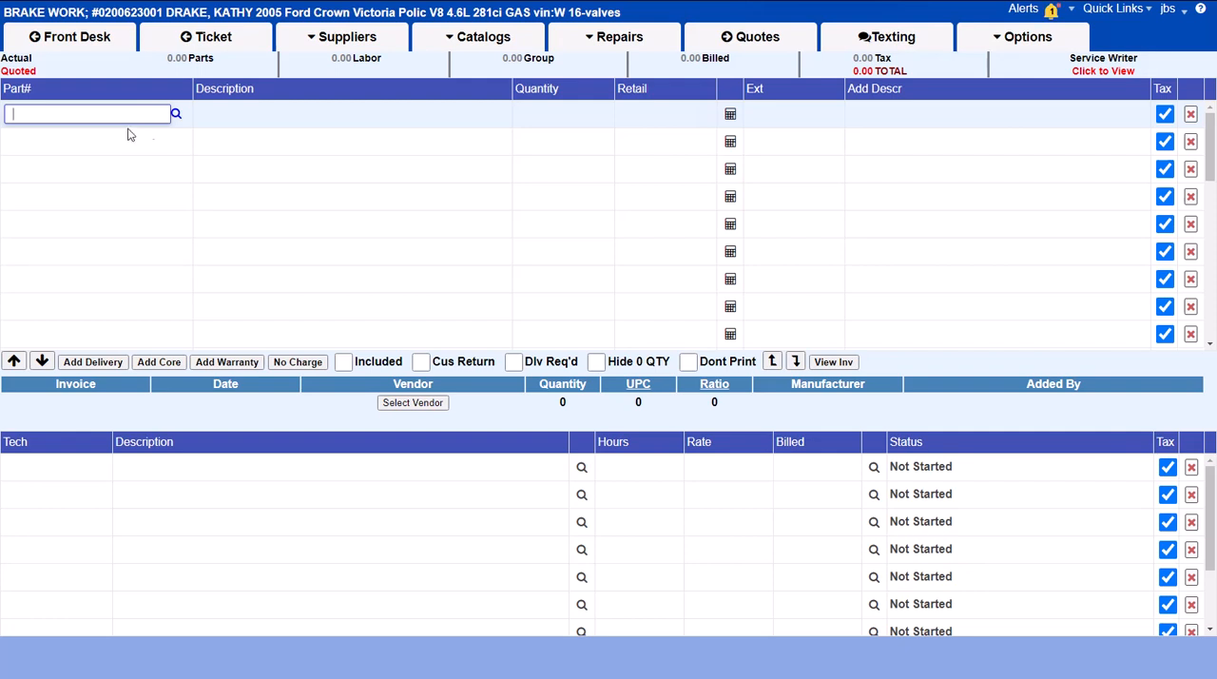
left_click(199, 40)
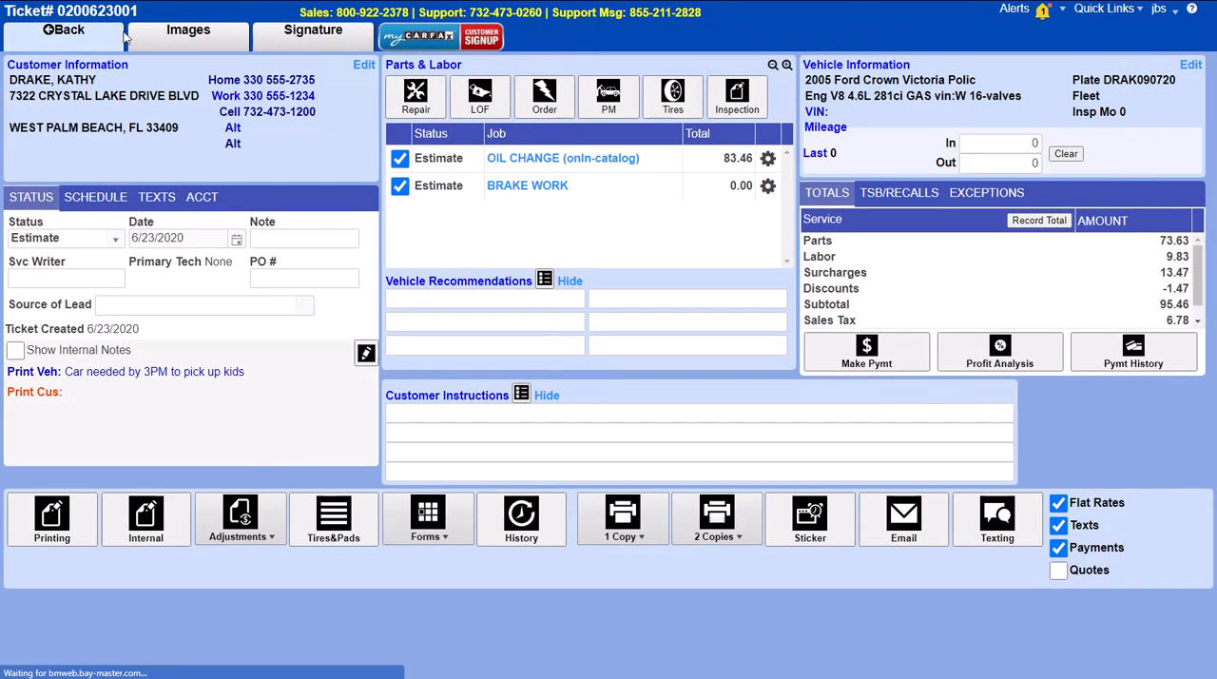
left_click(121, 38)
Step: Open the Inventory administration page, dismiss the voice message notification and search the records by department for "fee"
left_click(1135, 43)
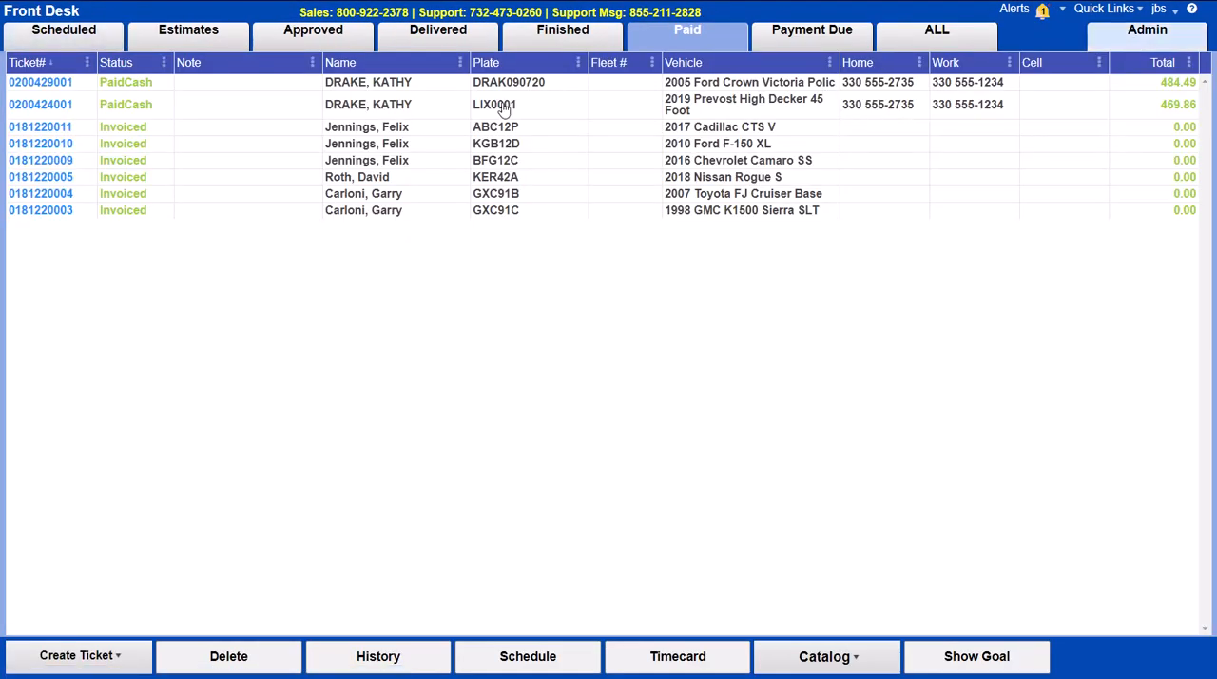
left_click(289, 82)
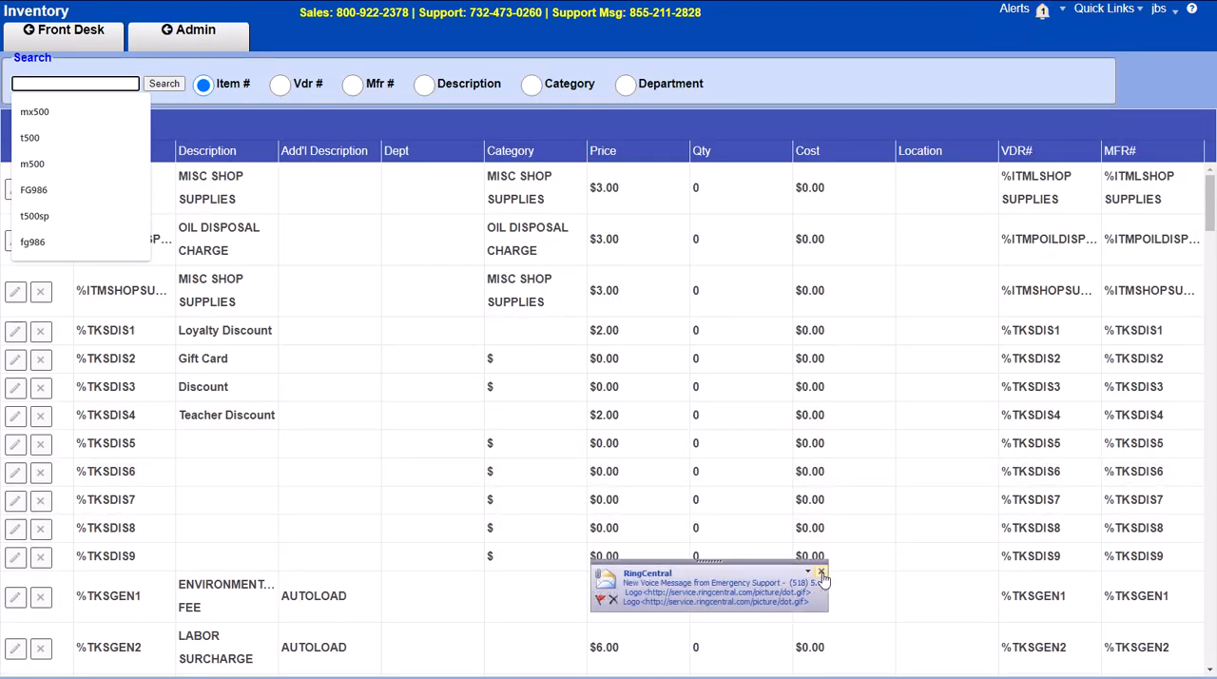
left_click(822, 574)
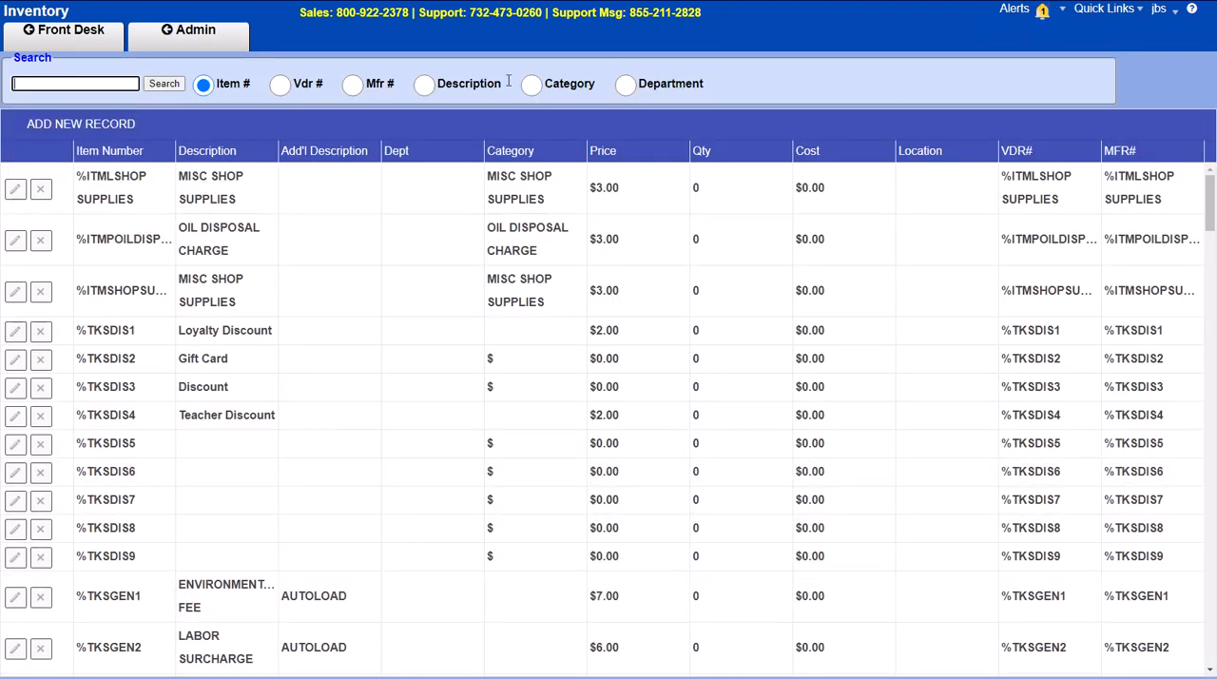
left_click(627, 87)
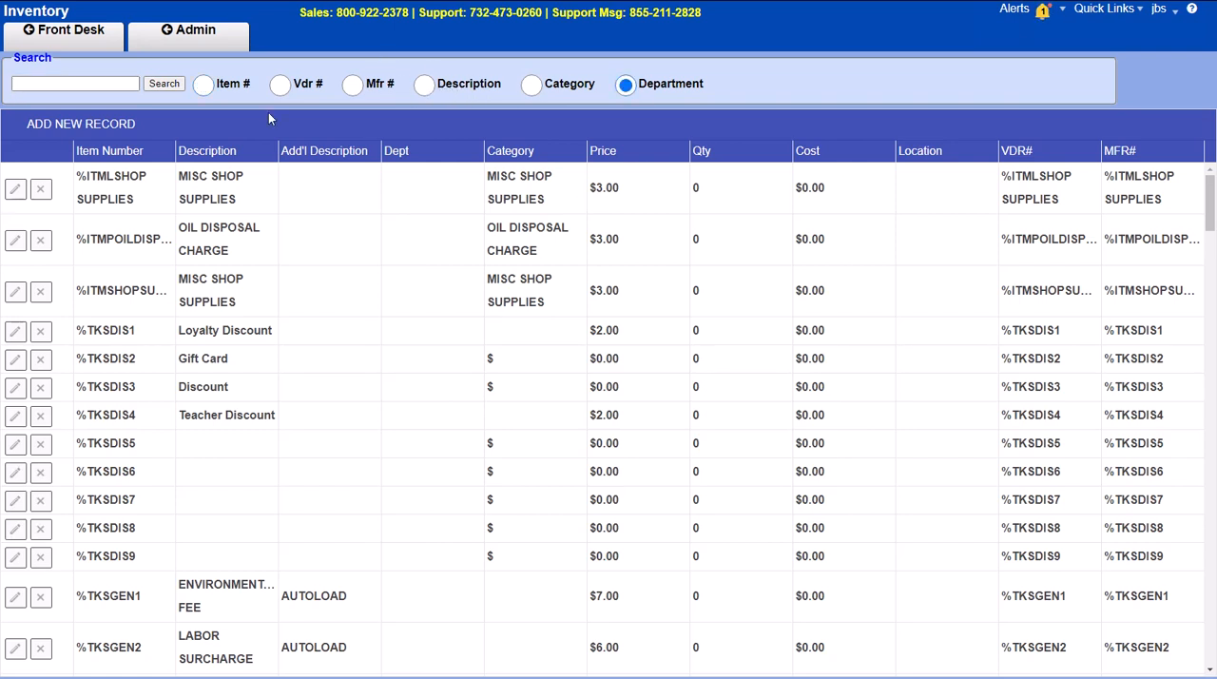
left_click(138, 84)
type("fee")
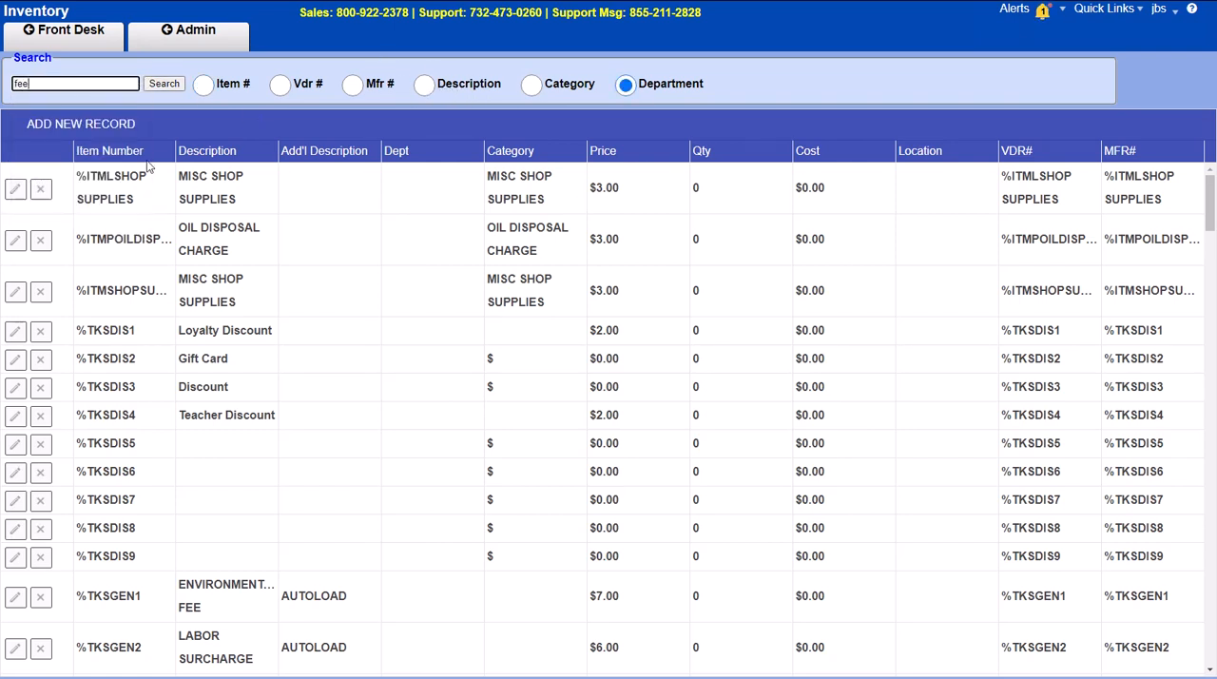
key("Return")
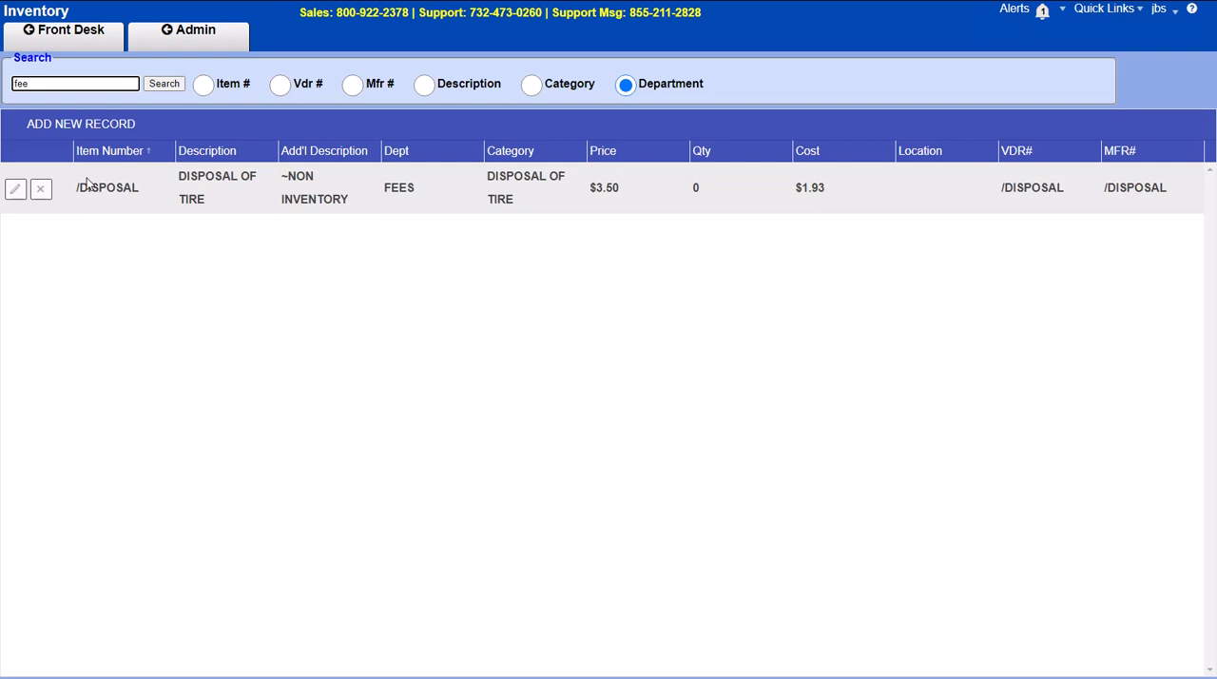
Step: Review the /DISPOSAL tire fee record, close it without saving and open the Surcharges setup
left_click(27, 193)
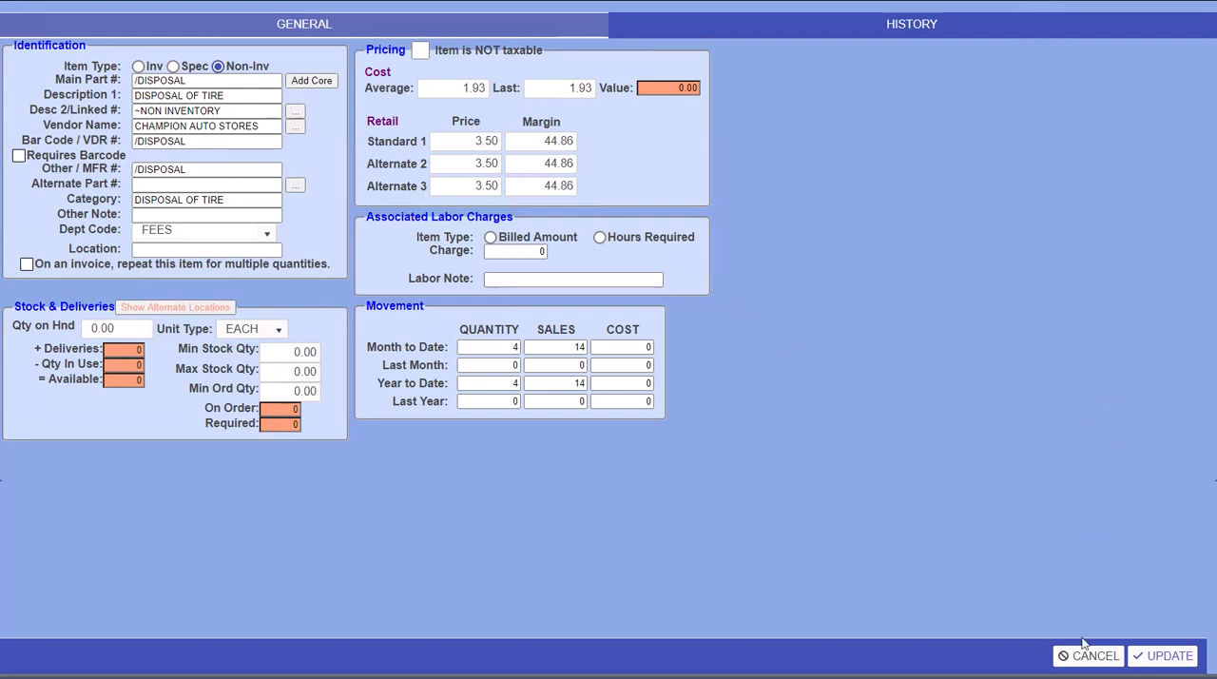
left_click(1088, 655)
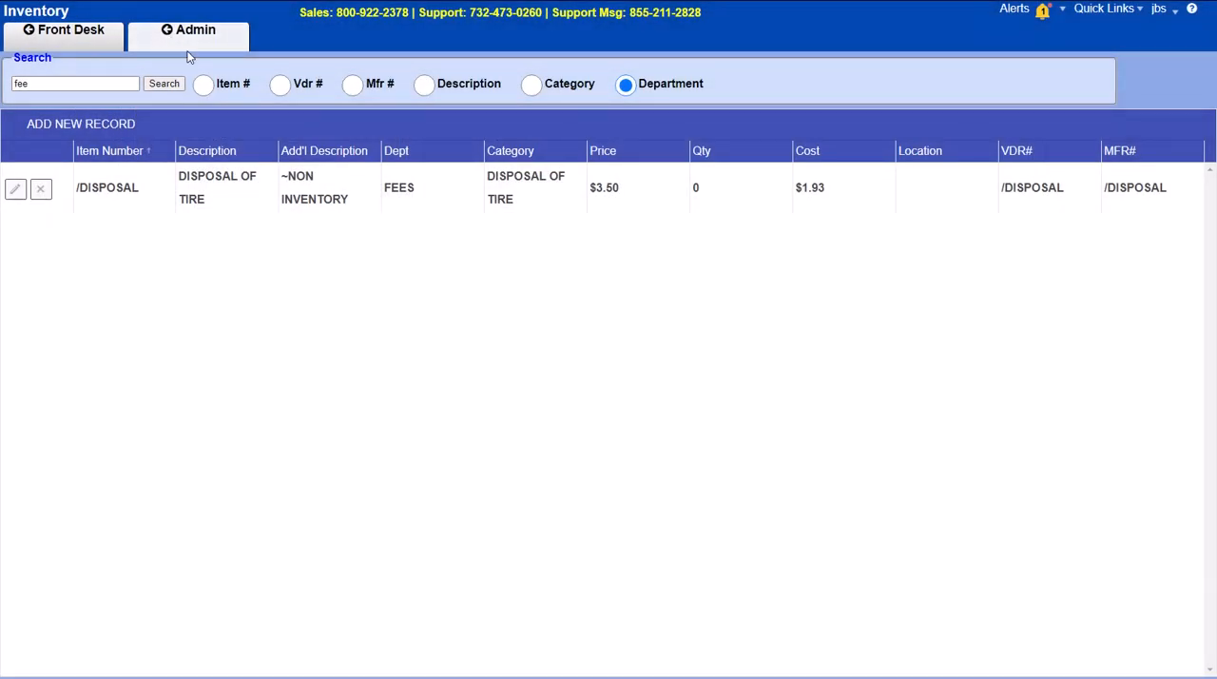
left_click(189, 55)
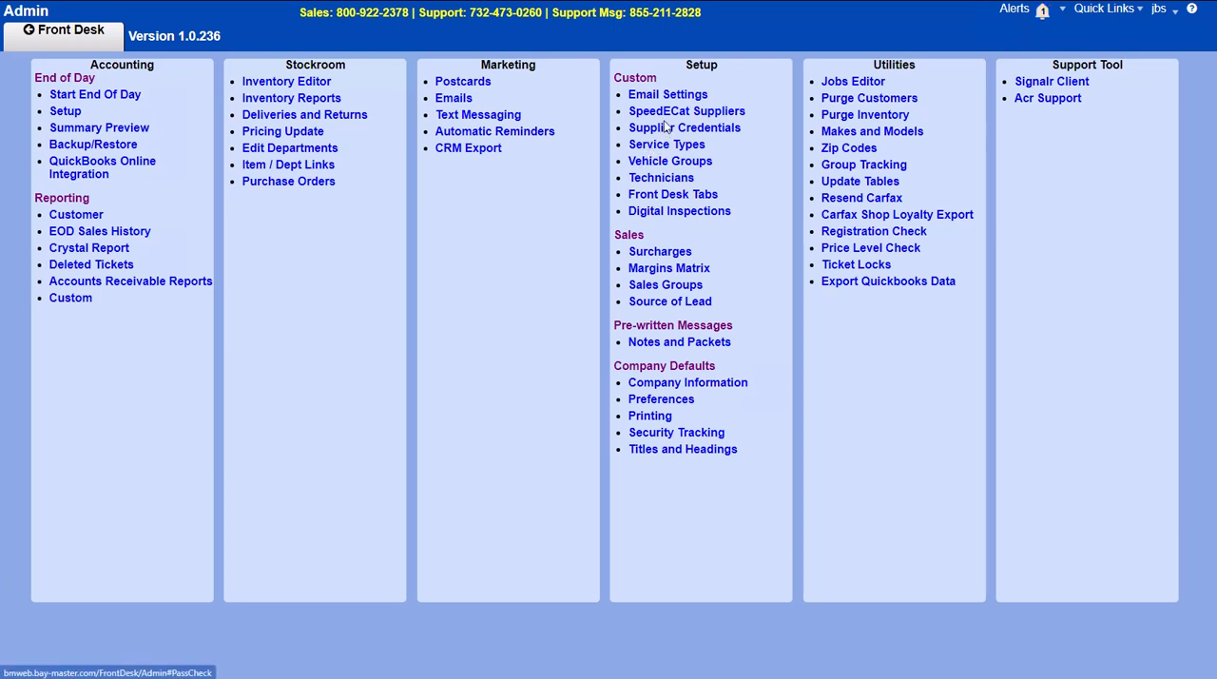
left_click(667, 254)
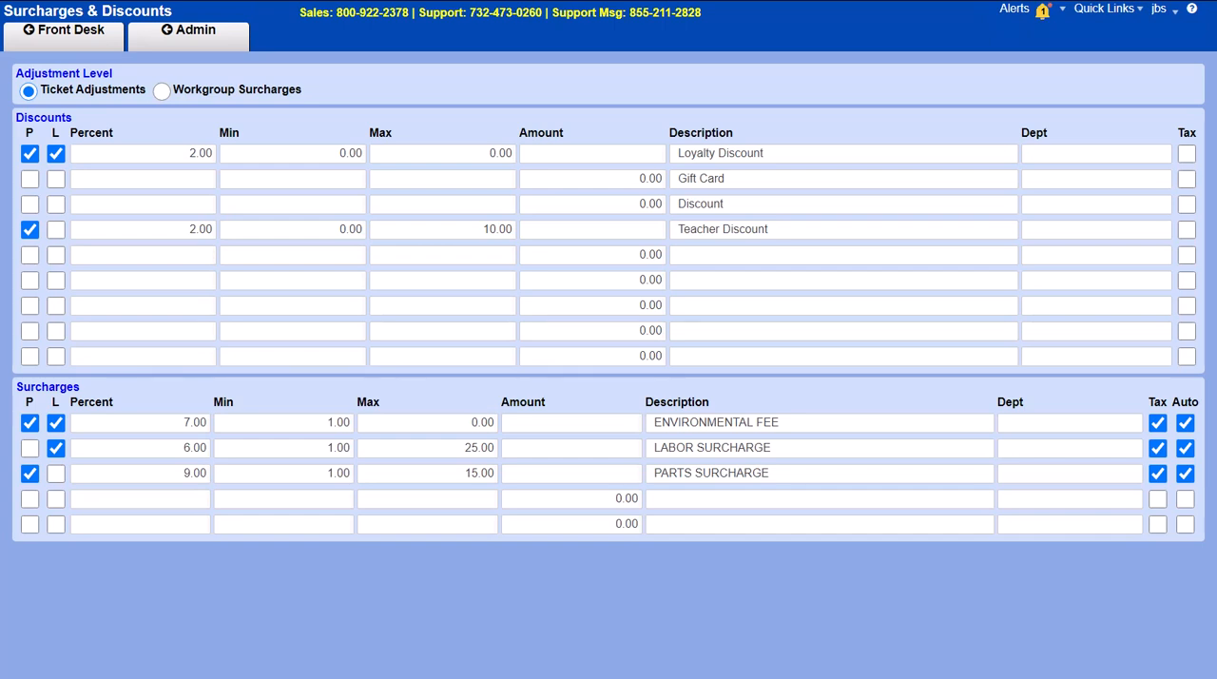
Step: Open the newest ticket among the estimates to review its surcharge and discount totals, and return to the Front Desk
left_click(220, 49)
left_click(93, 41)
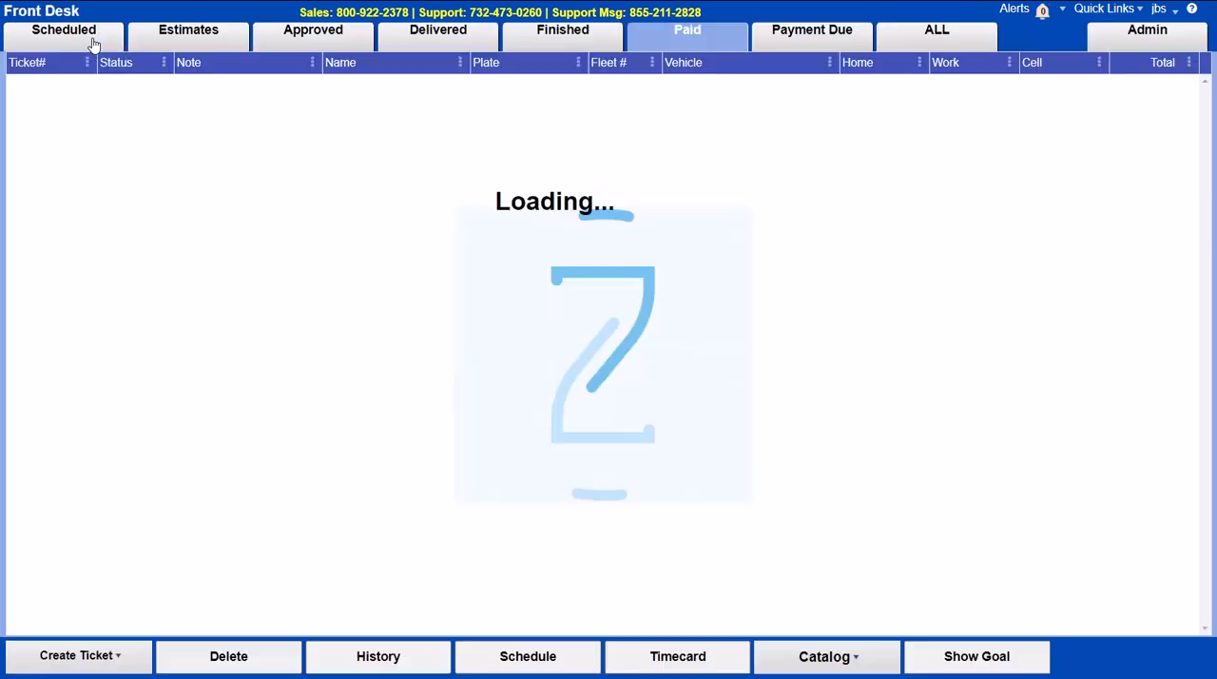
left_click(155, 38)
double_click(255, 84)
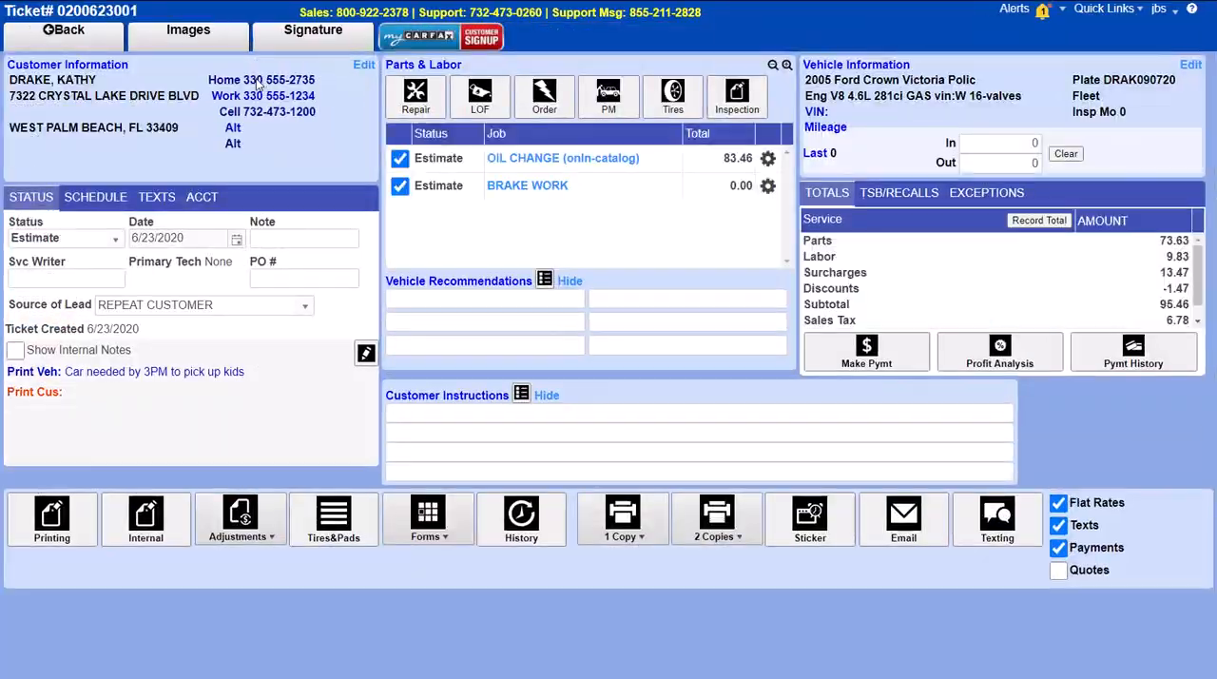
left_click(121, 46)
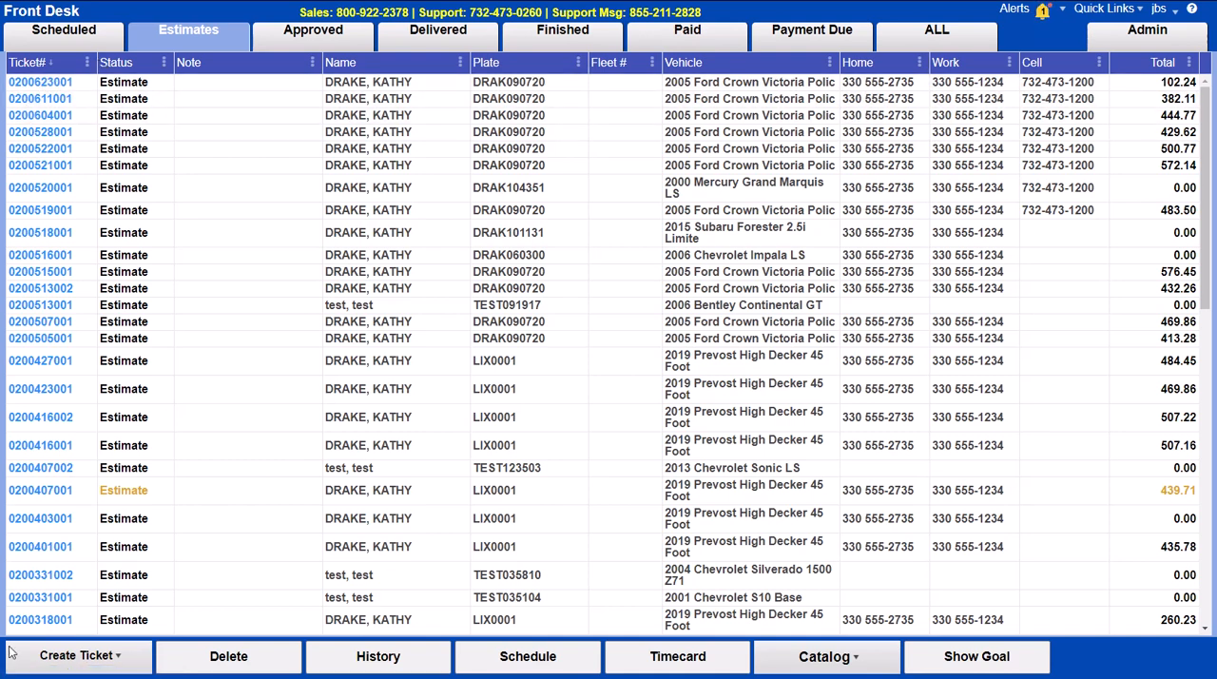
Step: Start a new ticket and search the customers by last name
mouse_move(15, 654)
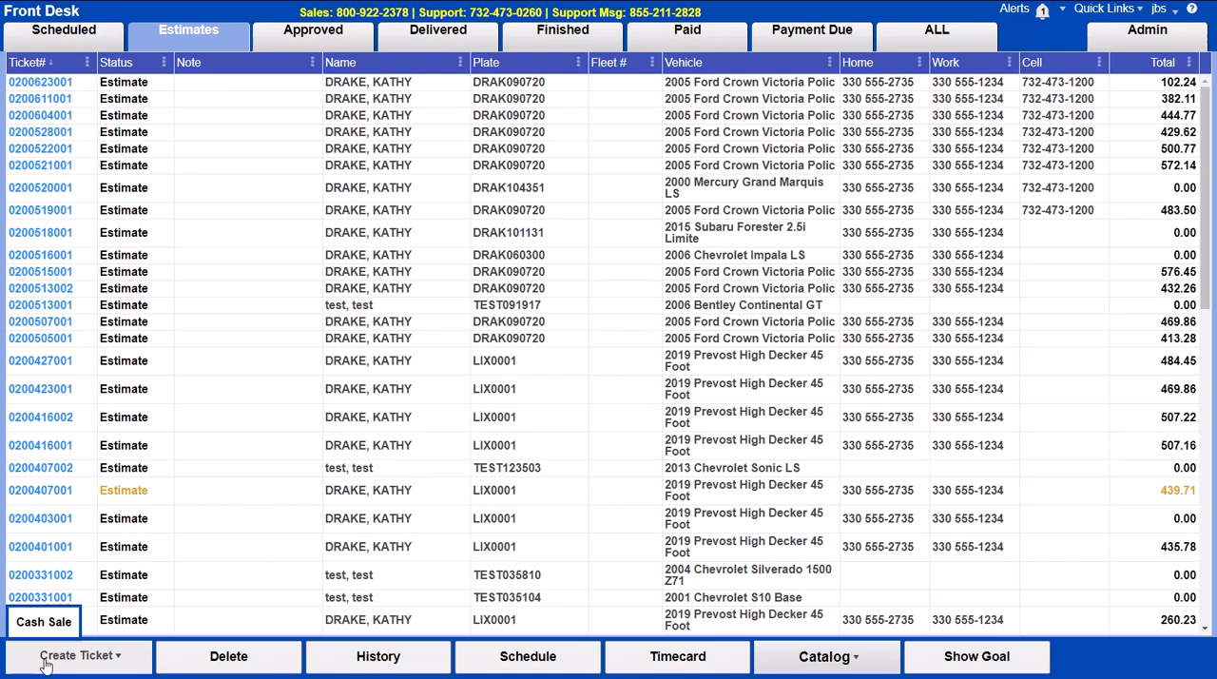
left_click(45, 664)
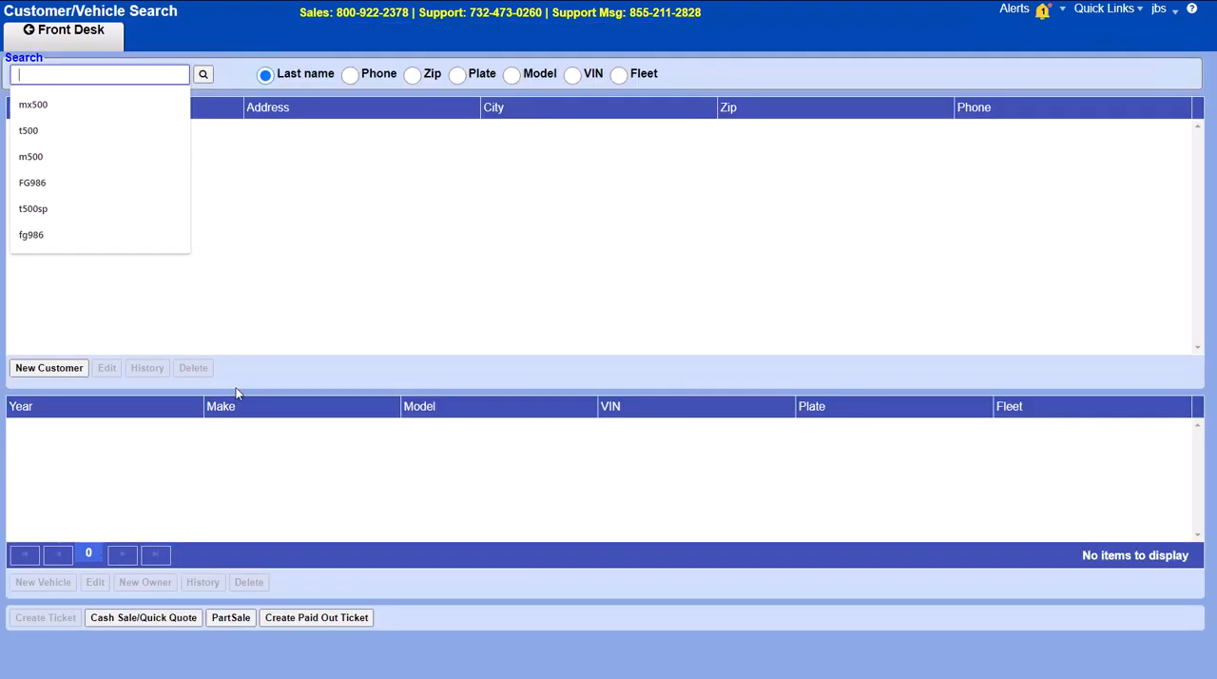
type("drake")
key("Return")
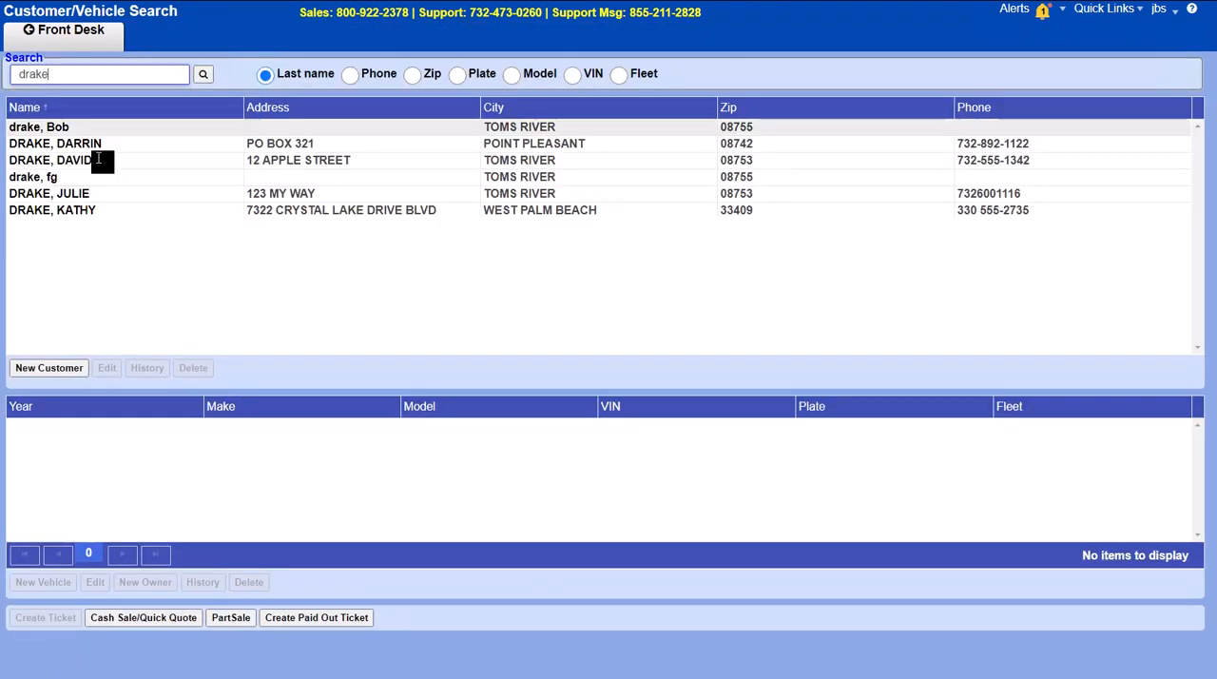
Step: Review the West Palm Beach customer's record, including the discount setting, and close it without saving
left_click(50, 214)
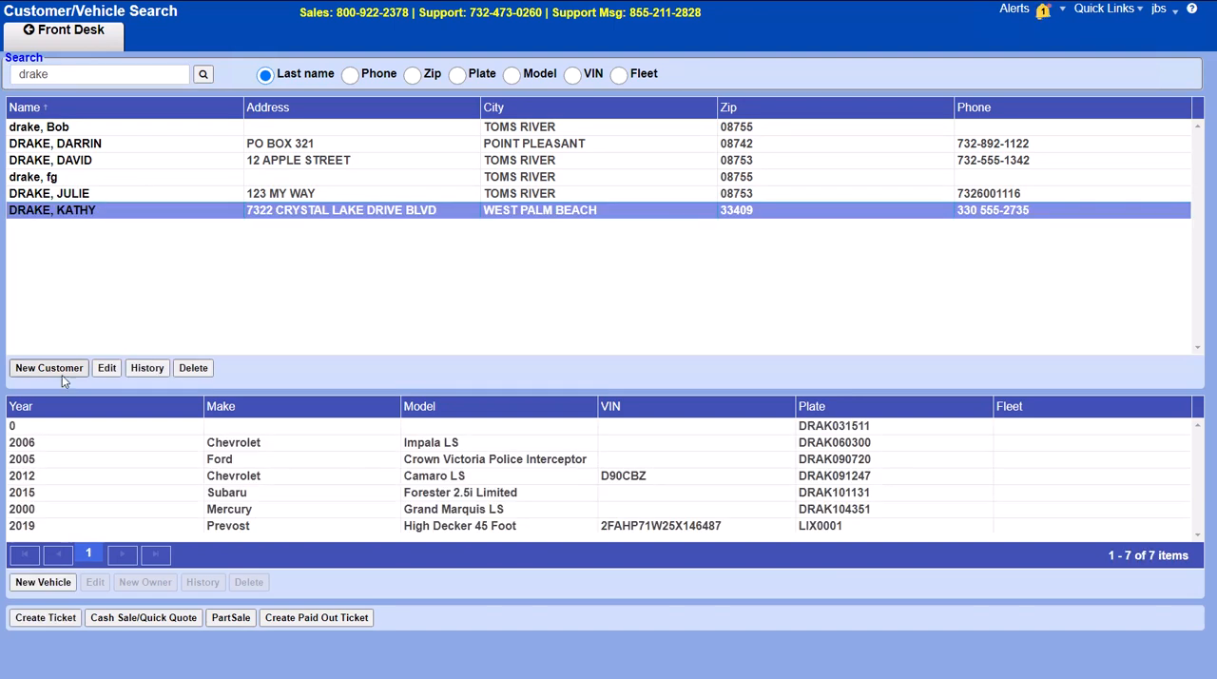
left_click(109, 371)
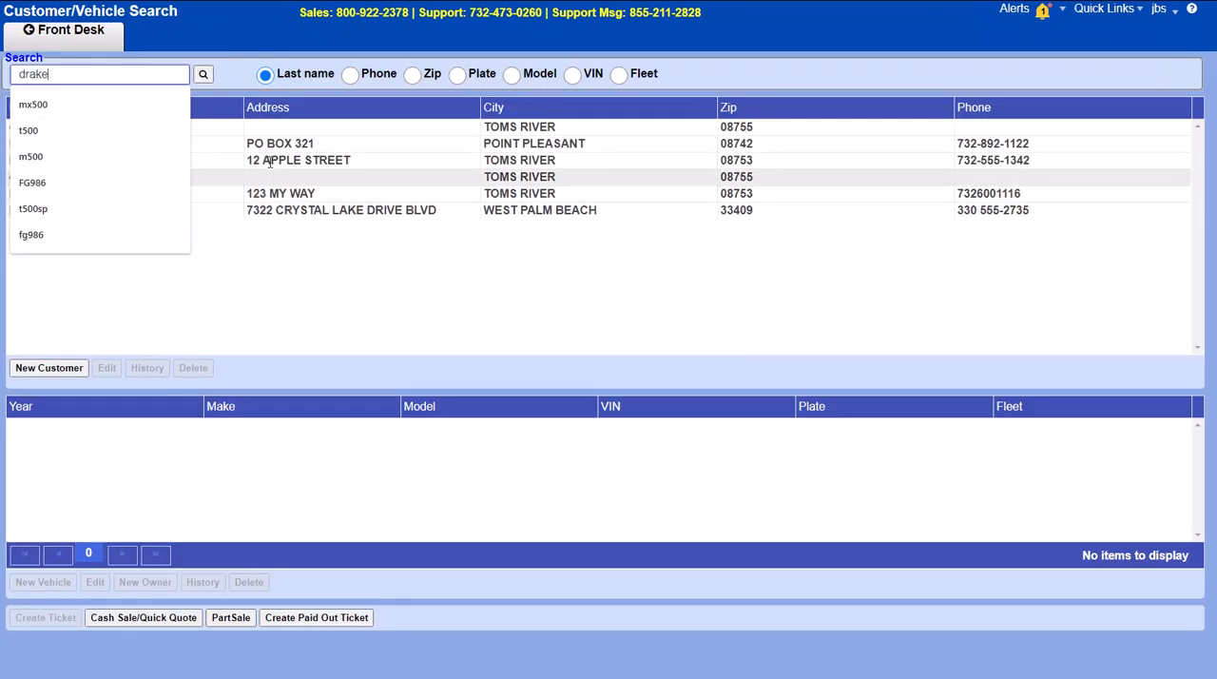
left_click(283, 125)
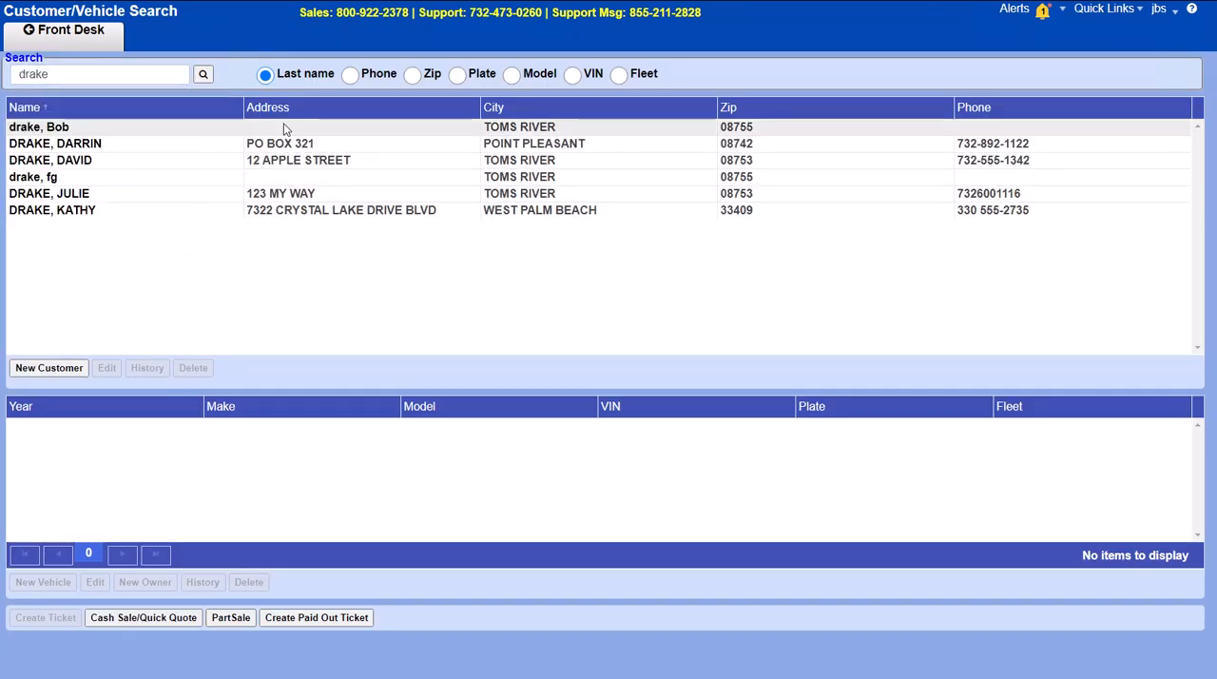
left_click(283, 125)
Step: View the blank new customer form and cancel it
left_click(184, 208)
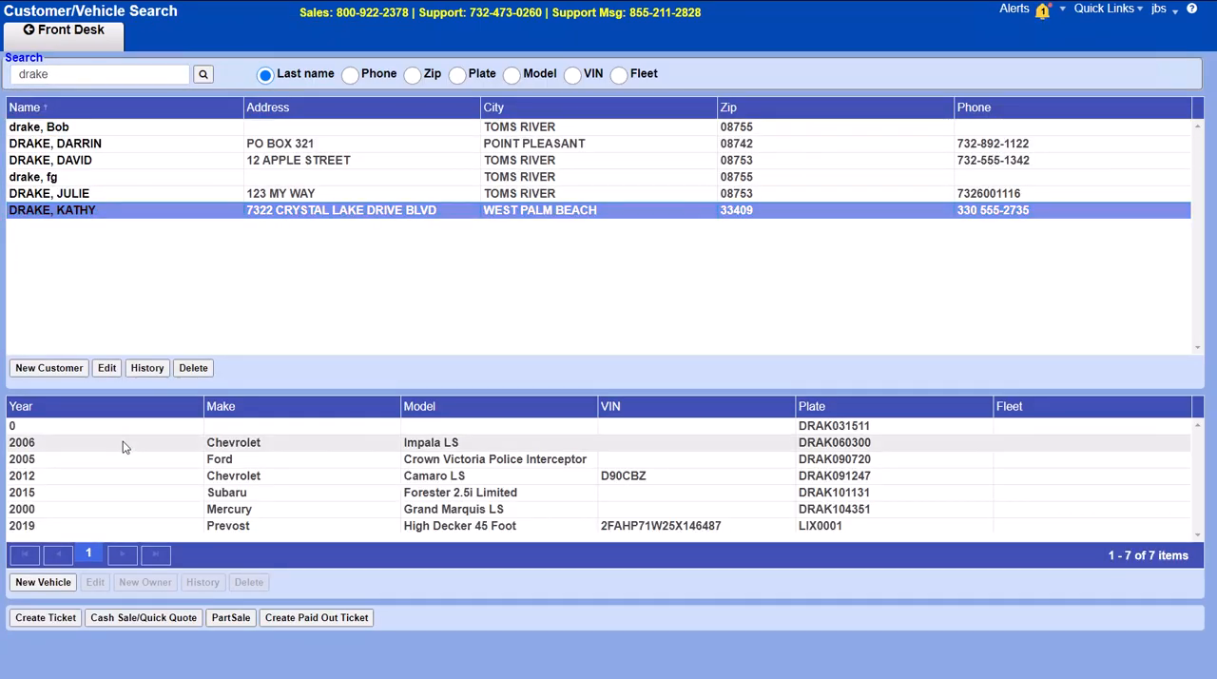
left_click(67, 369)
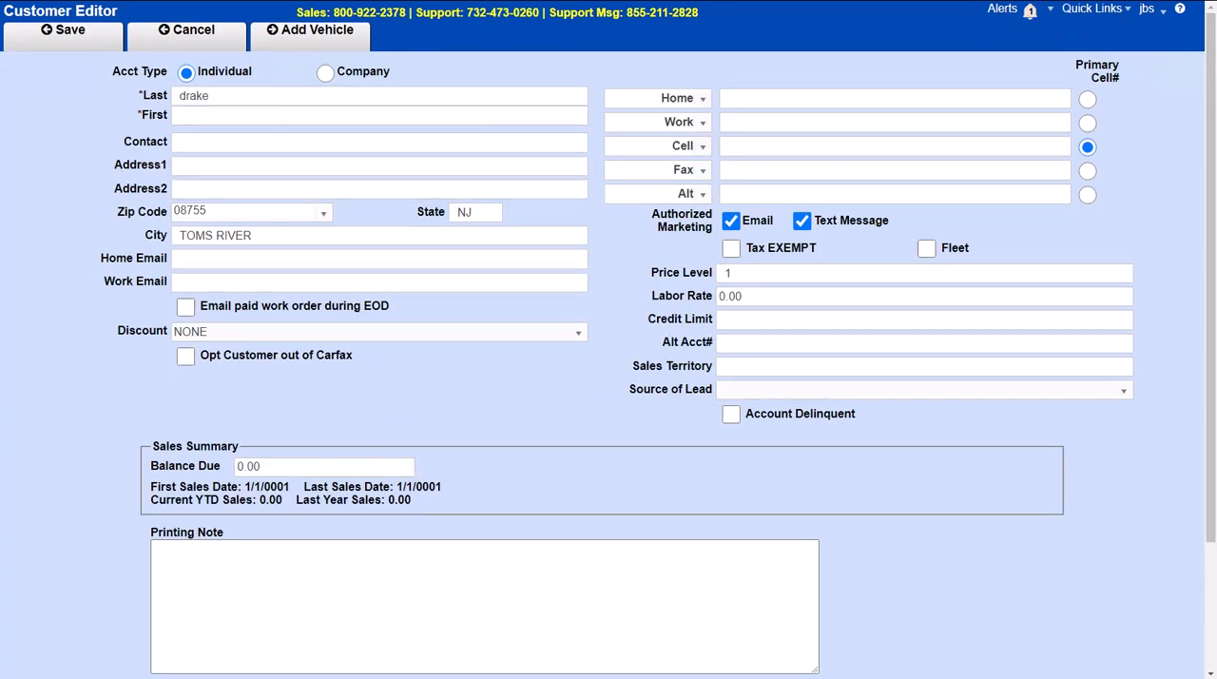
left_click(328, 46)
left_click(205, 36)
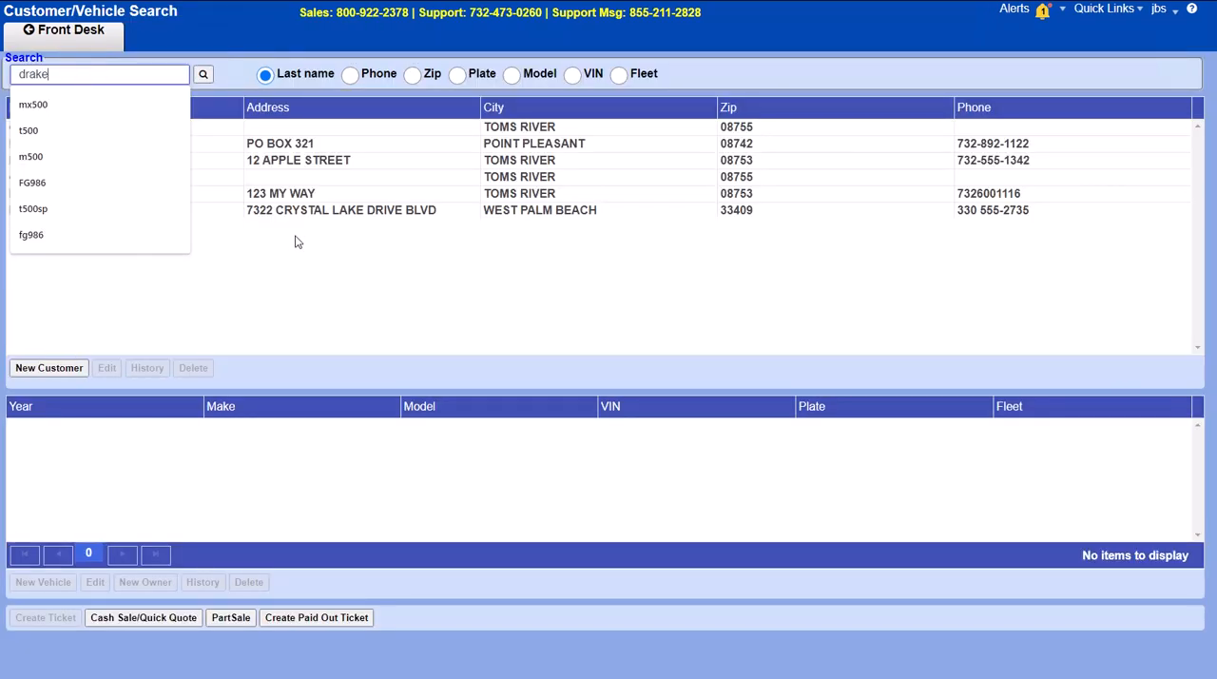
Step: Open the West Palm Beach customer's 2005 Ford Crown Victoria Police Interceptor record and add a ticket for that vehicle
left_click(74, 492)
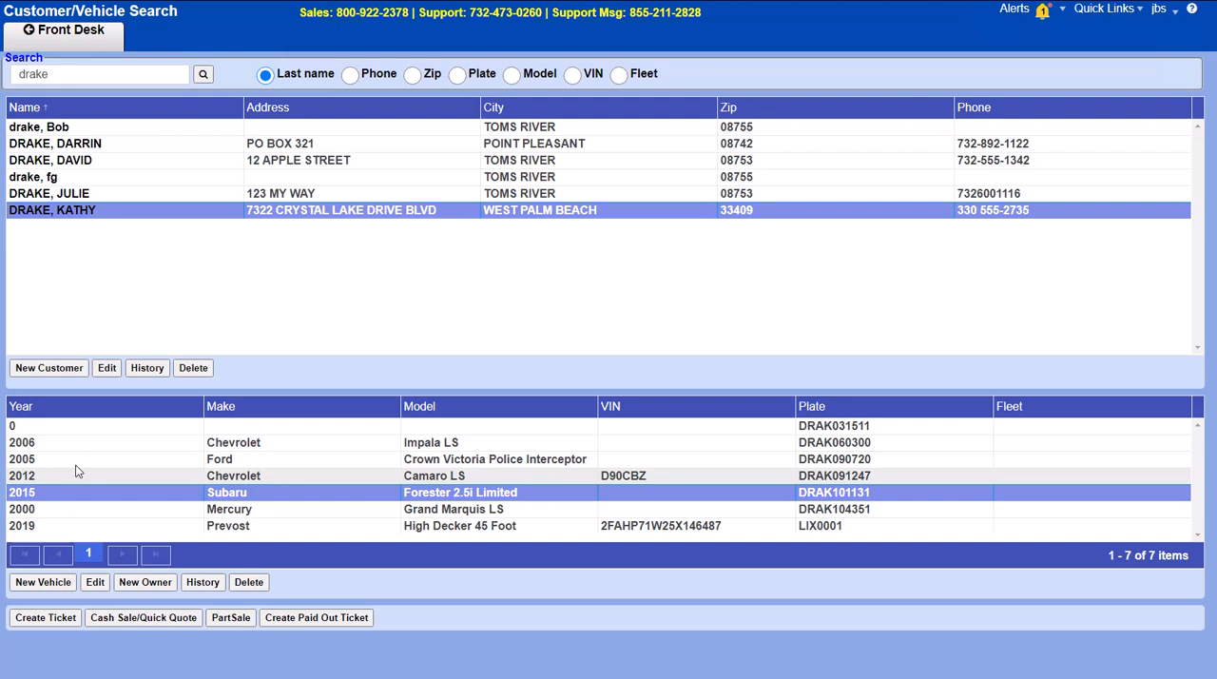
left_click(78, 459)
left_click(95, 582)
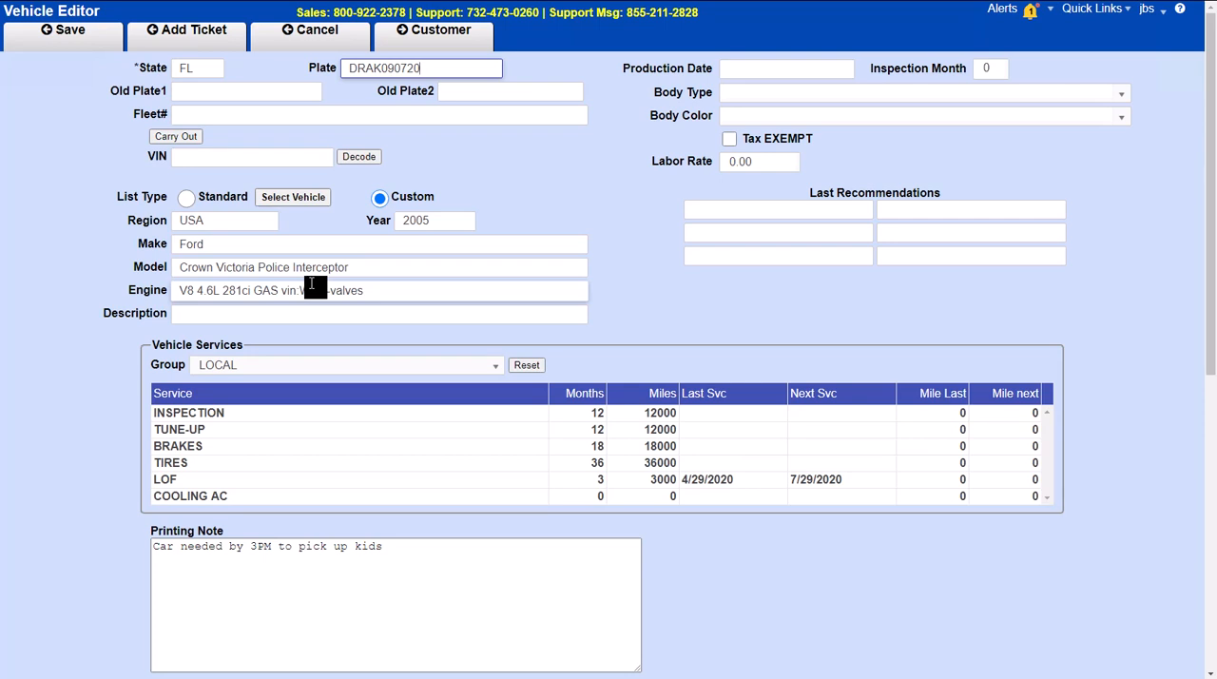
left_click(236, 42)
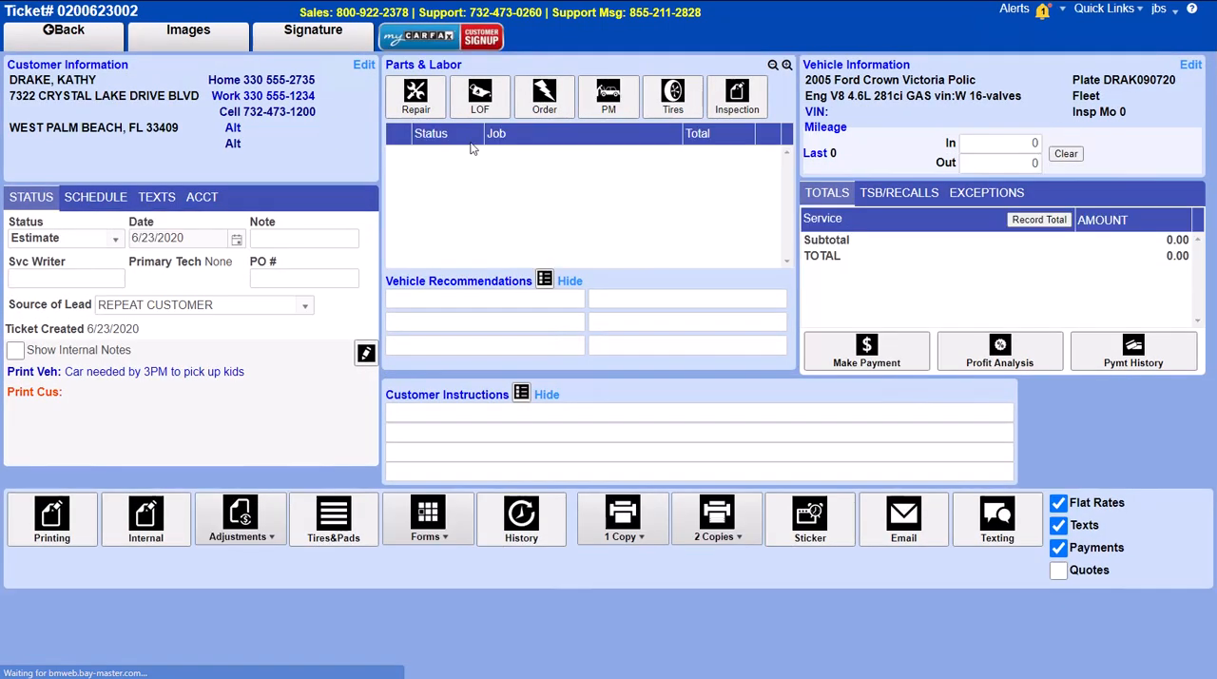
Step: Add the LOF 29.95 - OIL CHANGE (onln-catalog) job to the ticket
left_click(479, 95)
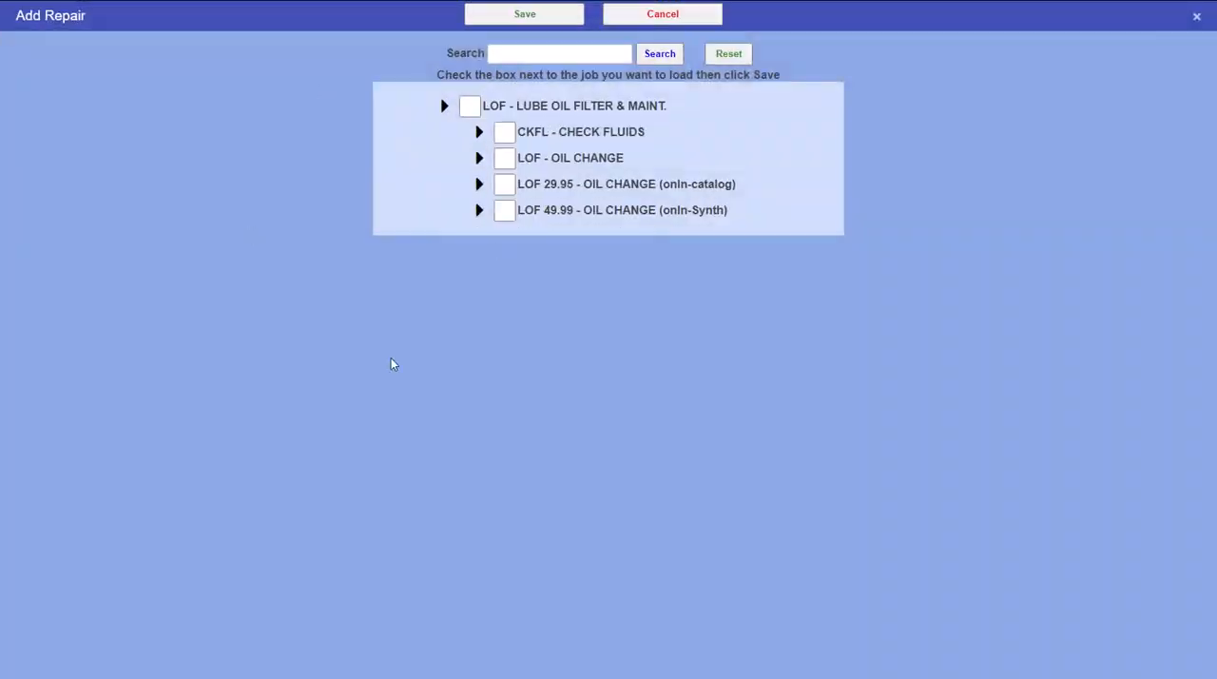
left_click(505, 189)
left_click(475, 15)
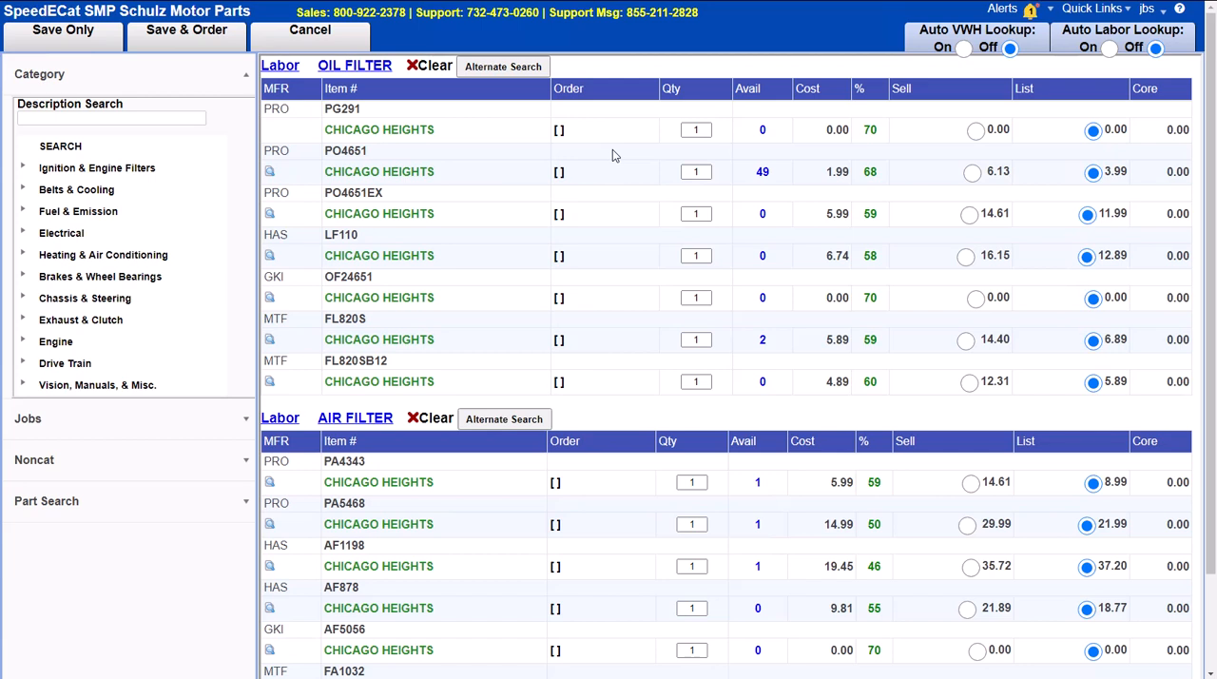
Step: Mark air filter AF1198, oil filter FL820S and fuel filter PF5277 for order in the catalog and dismiss the voice message notification
scroll(523, 445, "down", 2)
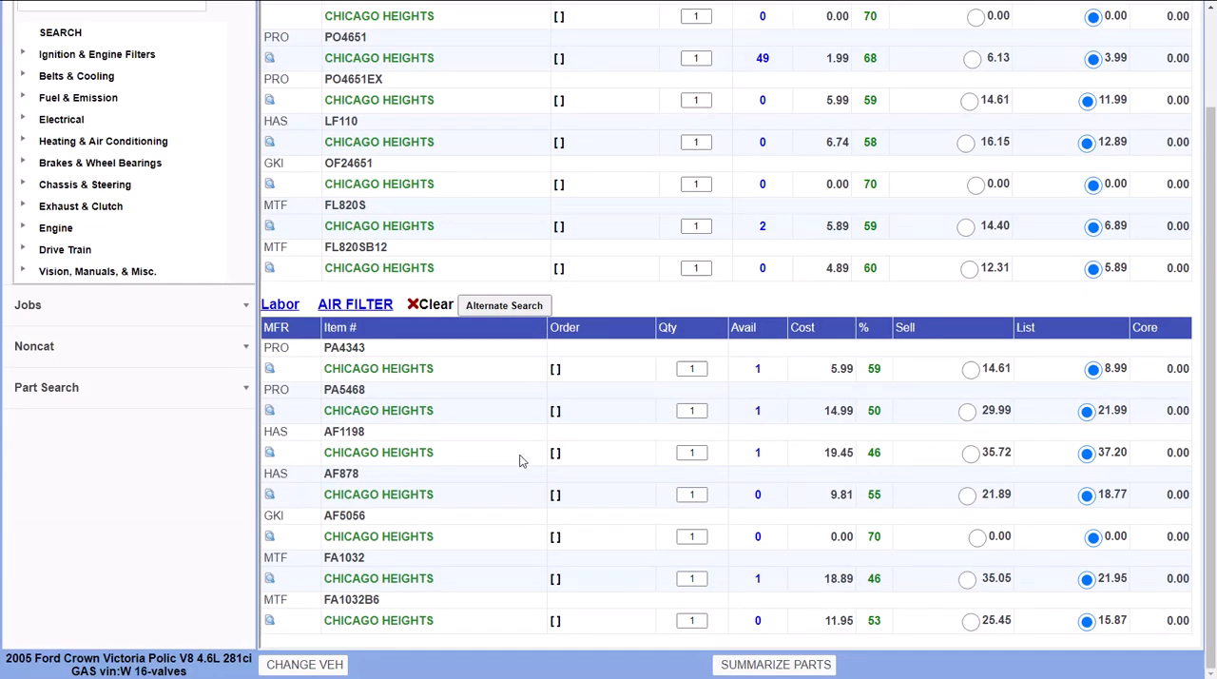
scroll(570, 480, "up", 10)
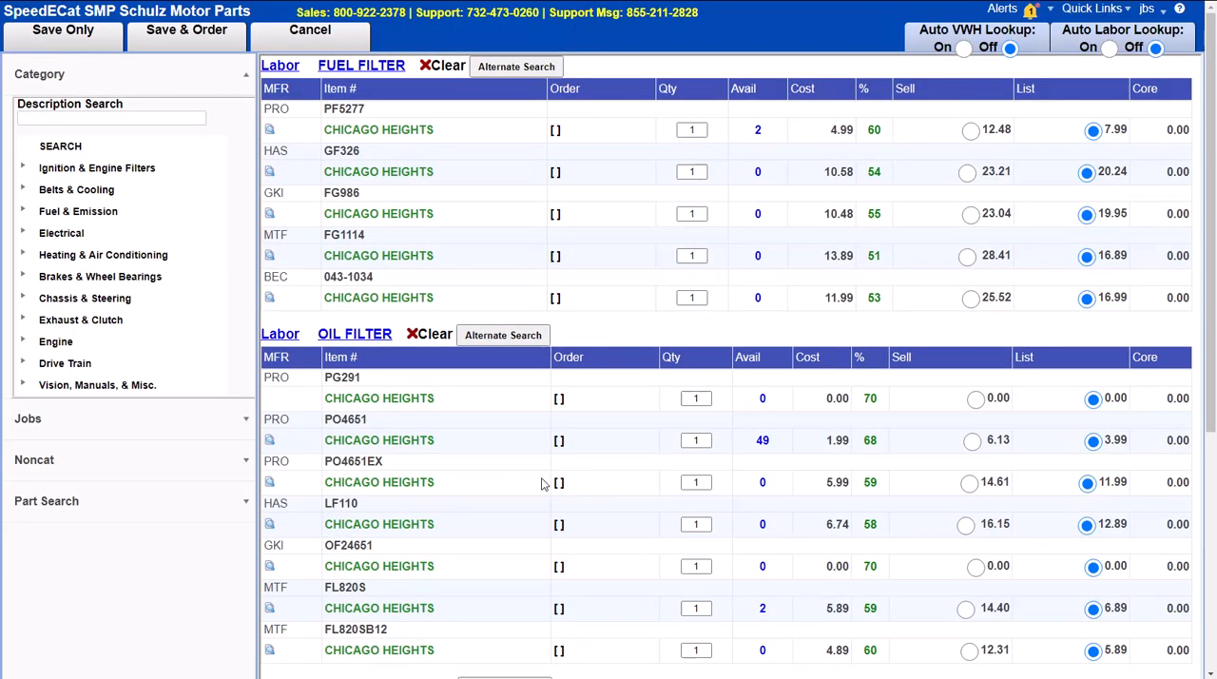
scroll(538, 484, "down", 10)
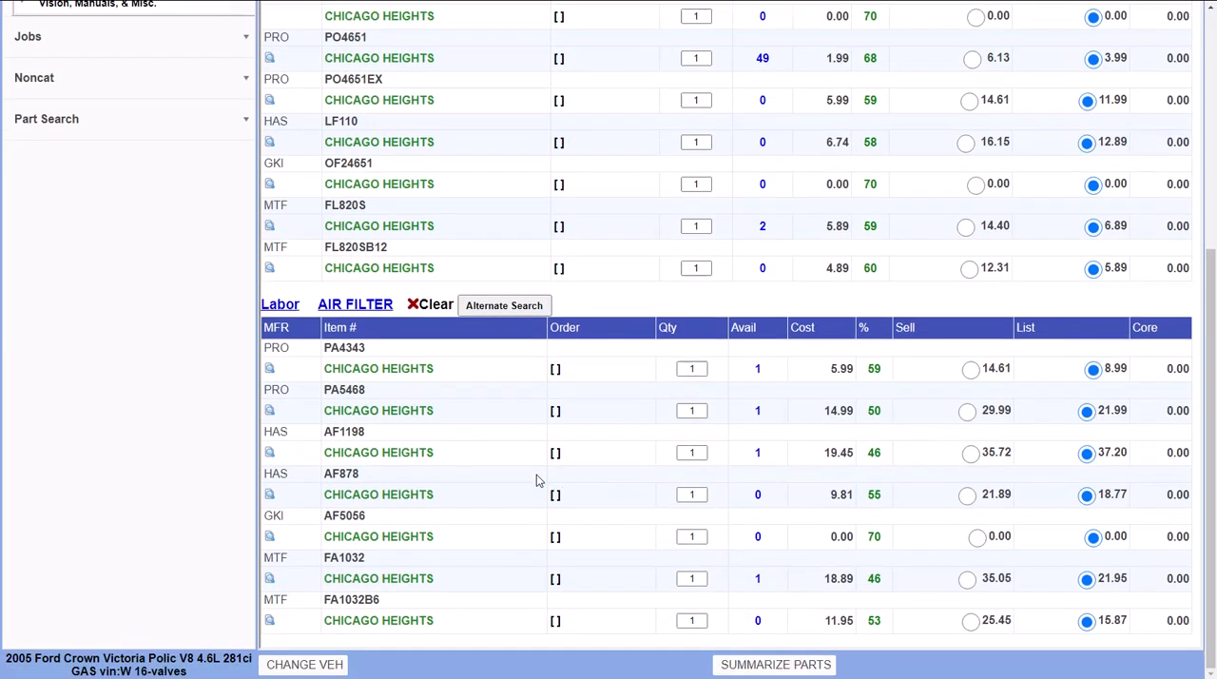
left_click(555, 453)
left_click(560, 229)
scroll(574, 521, "up", 4)
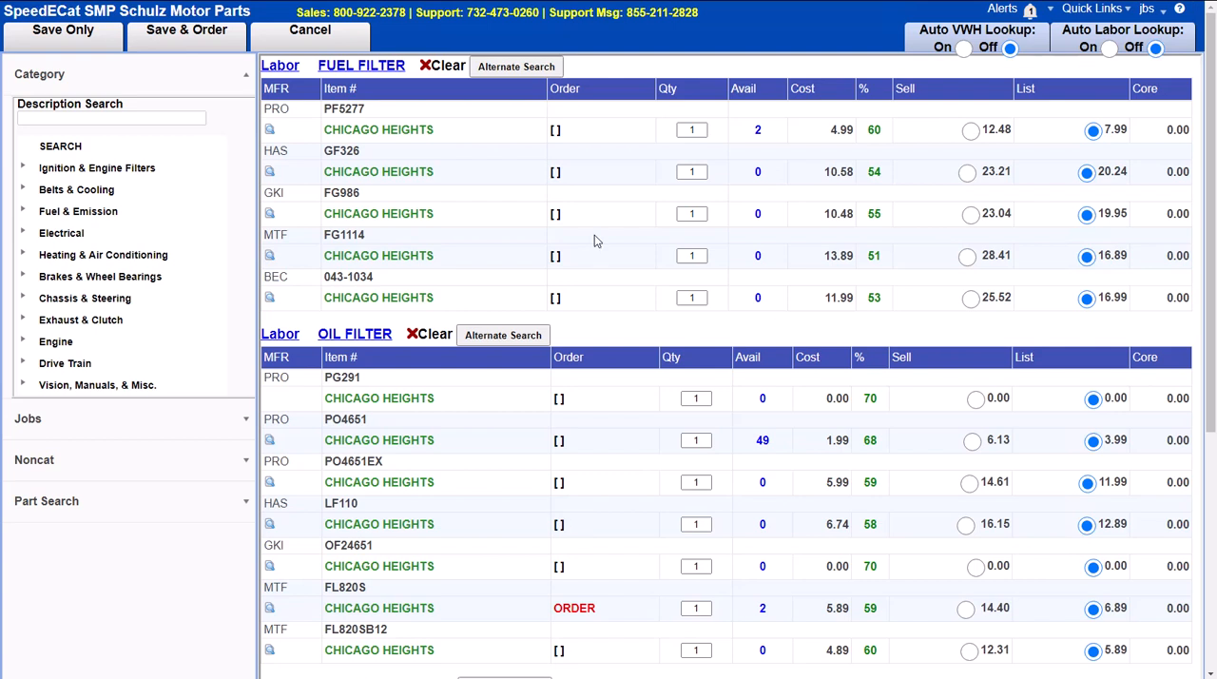
left_click(558, 136)
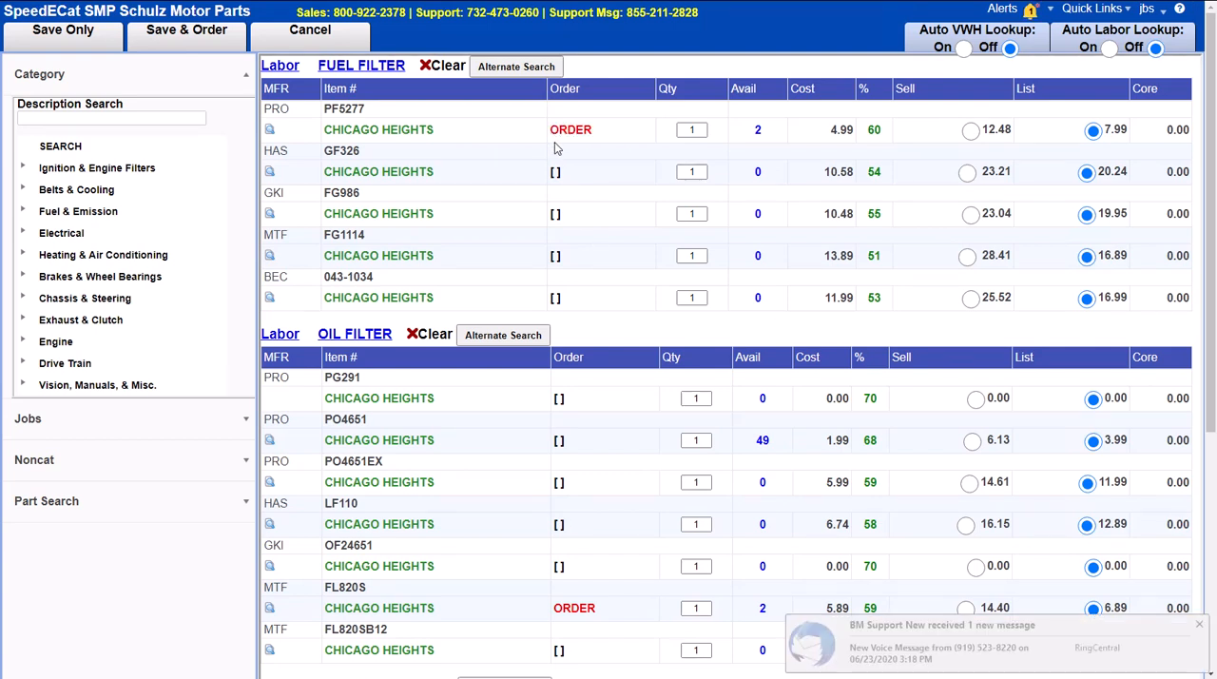
left_click(1198, 625)
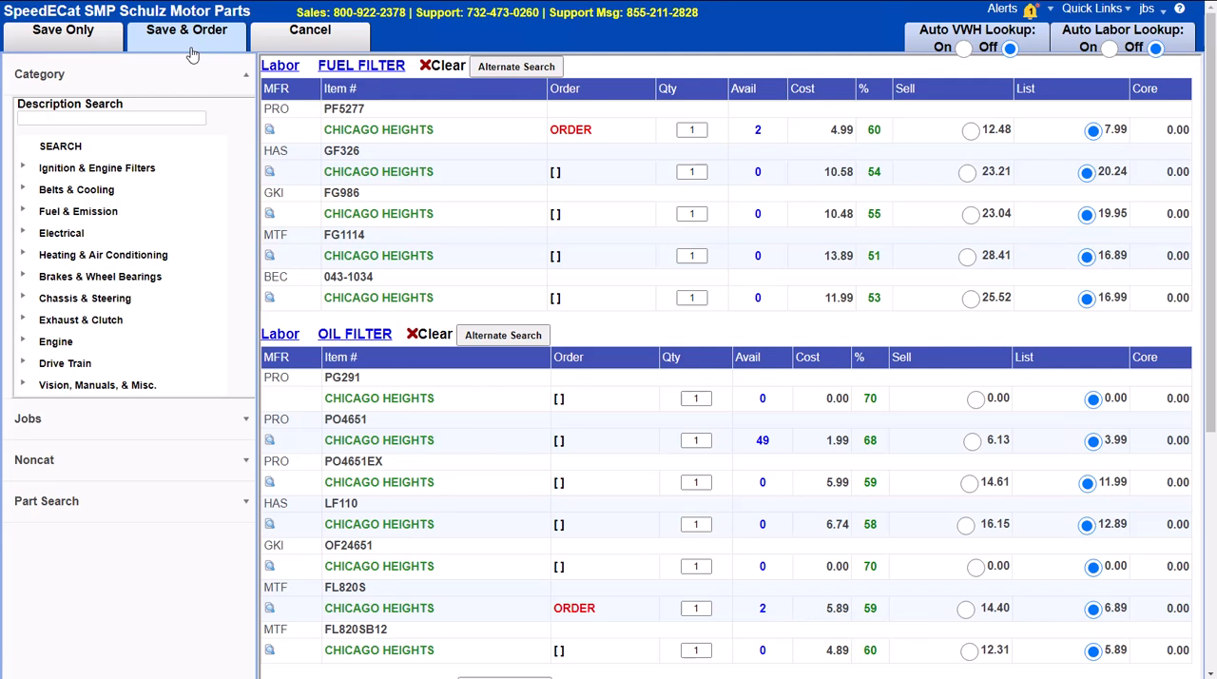
Step: Review the marked filters and copy the oil filter part number PO4651EX
scroll(526, 609, "down", 3)
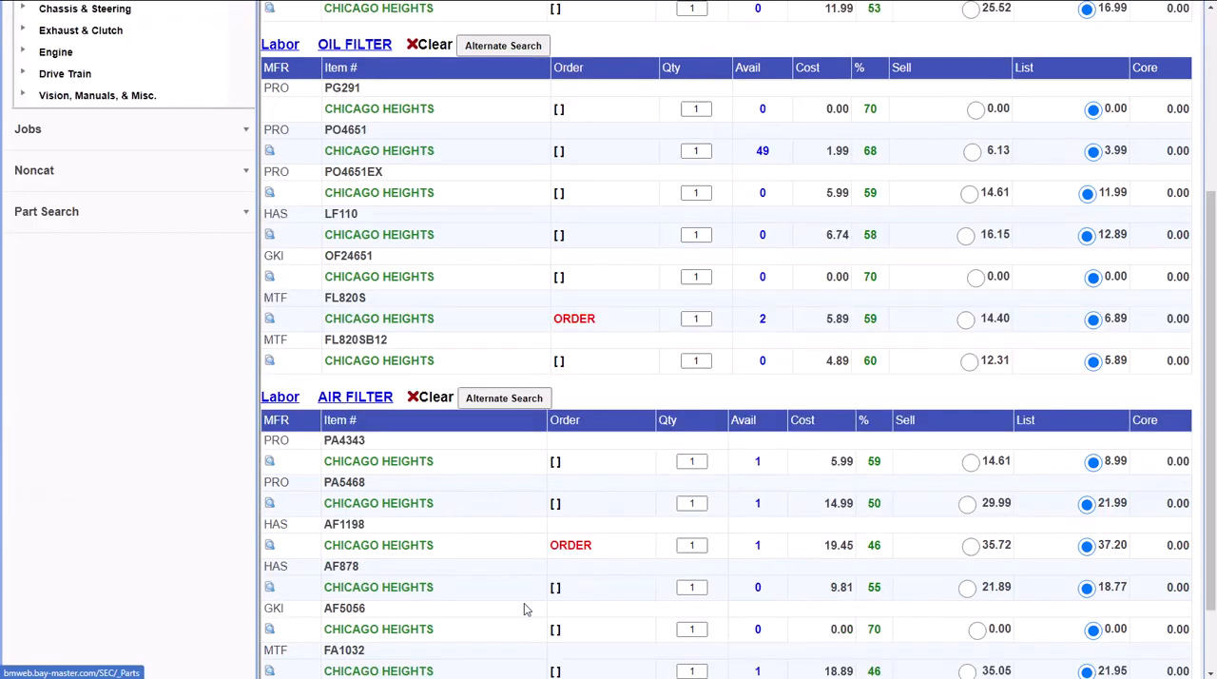
scroll(388, 540, "up", 4)
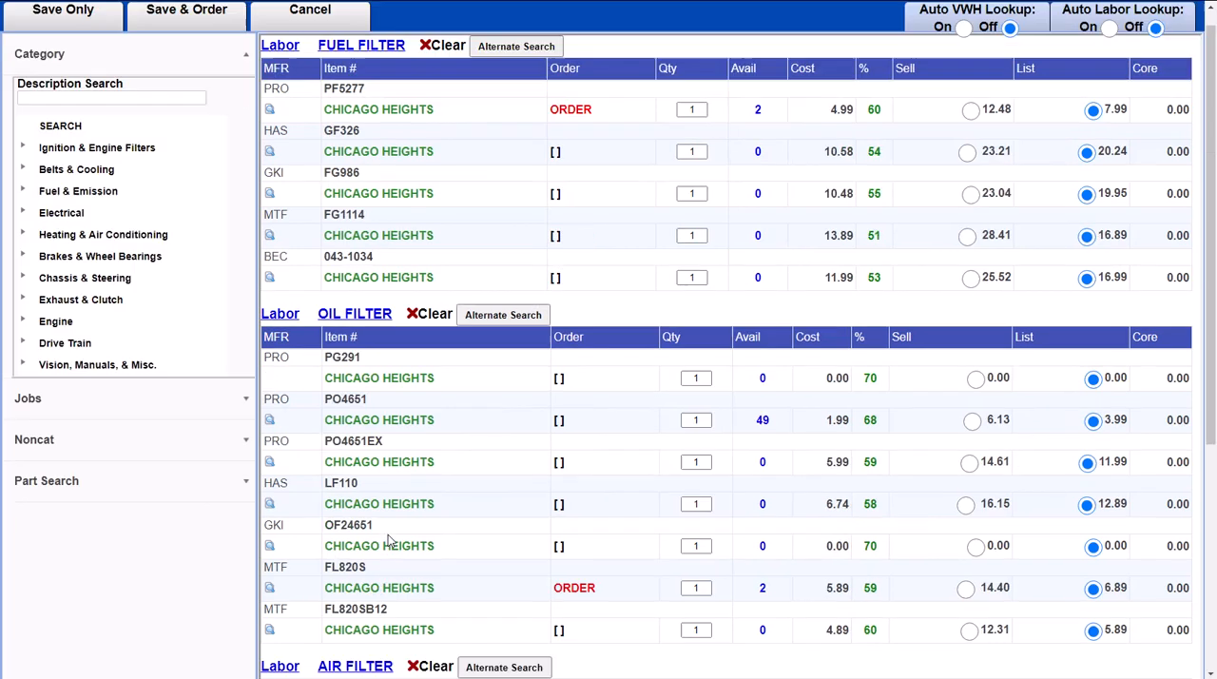
left_click_drag(384, 441, 325, 441)
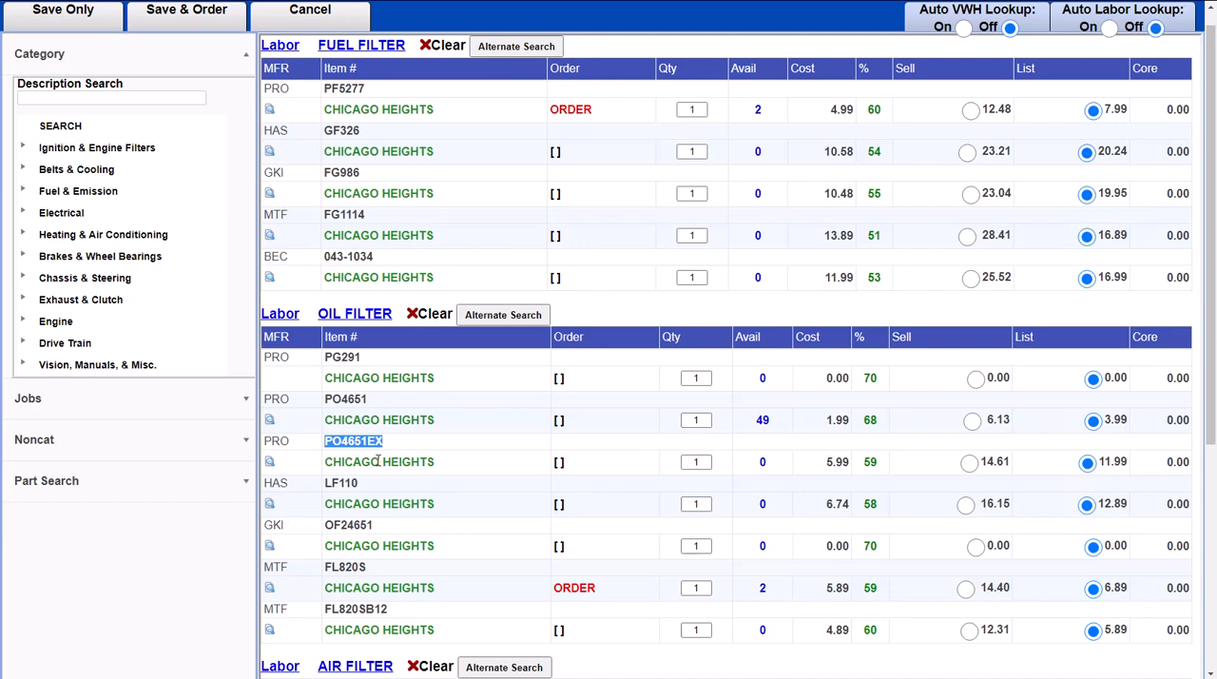
right_click(337, 441)
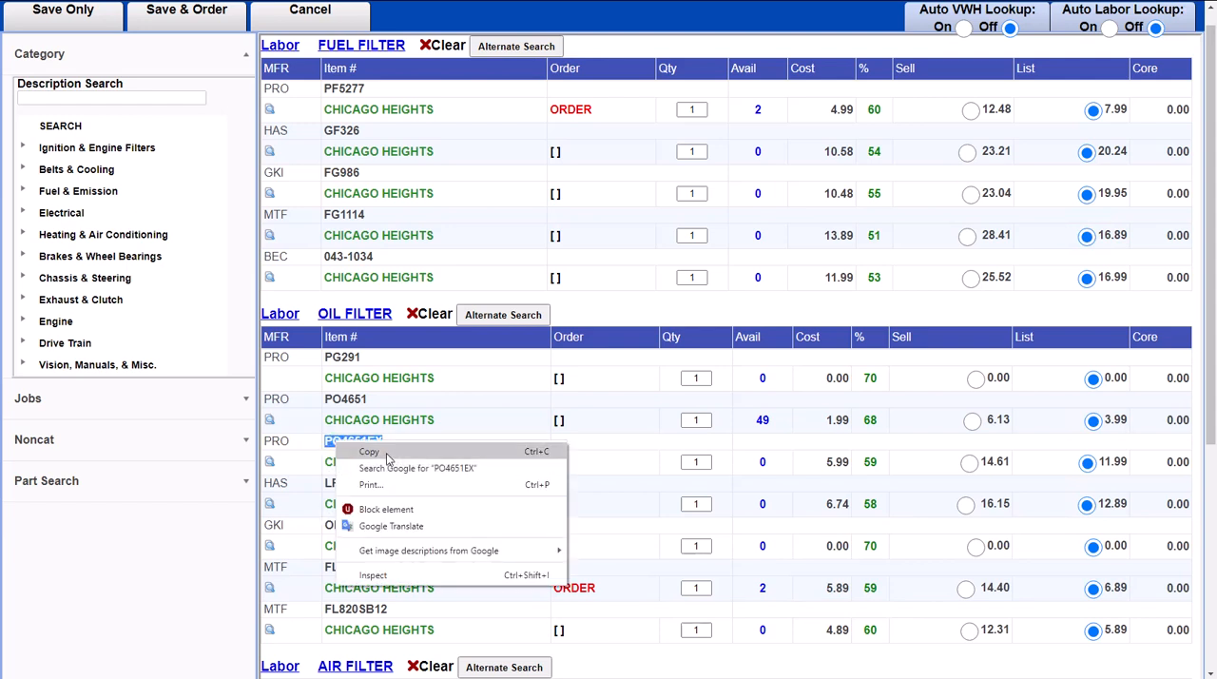
left_click(361, 453)
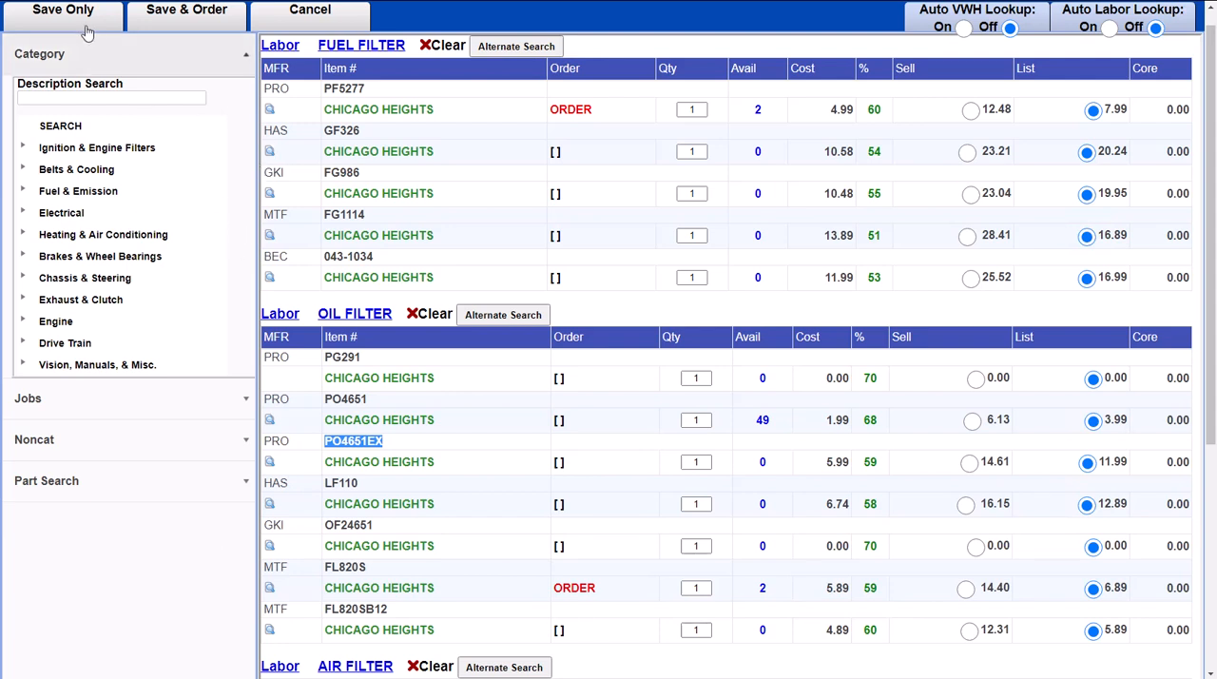
Step: Cancel the parts catalog, choose OIL5W20 motor oil for the oil change job and return to the Front Desk
left_click(264, 25)
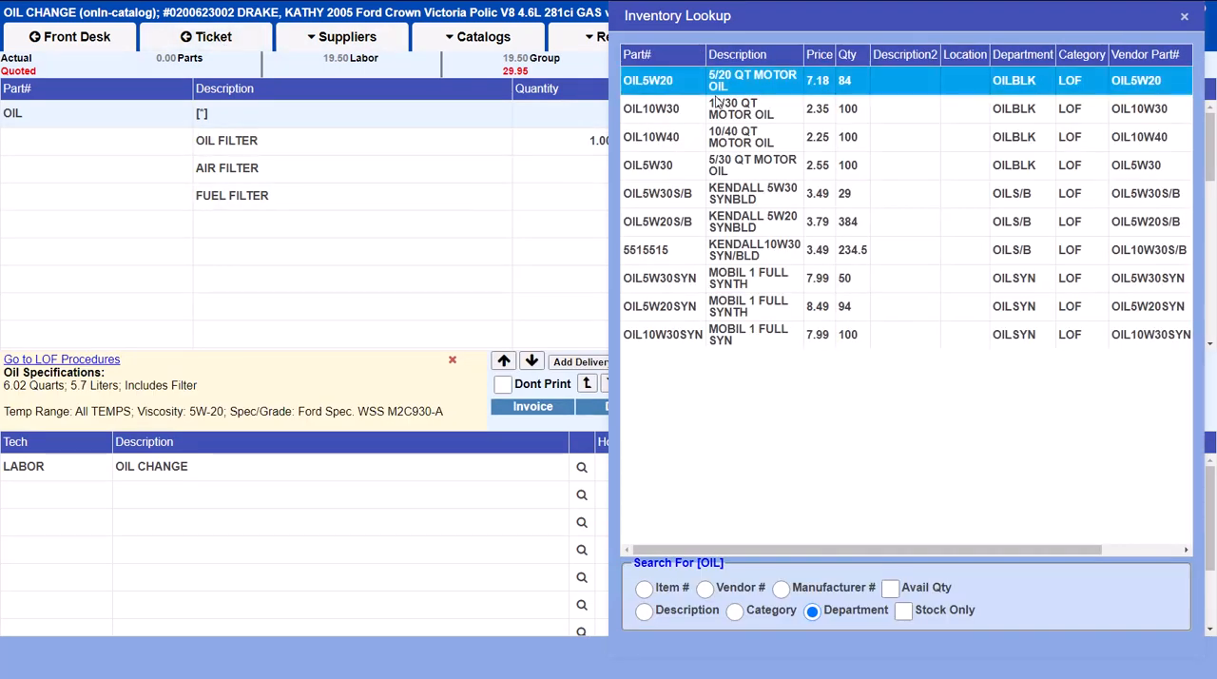
double_click(728, 86)
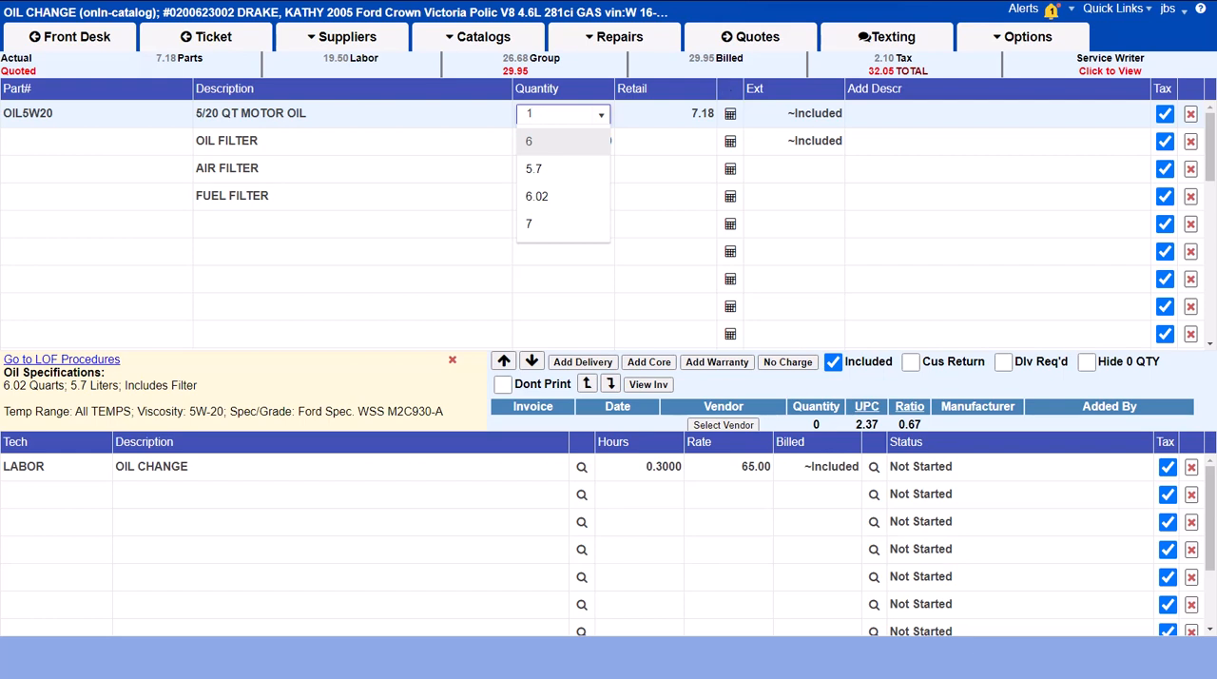
left_click(113, 36)
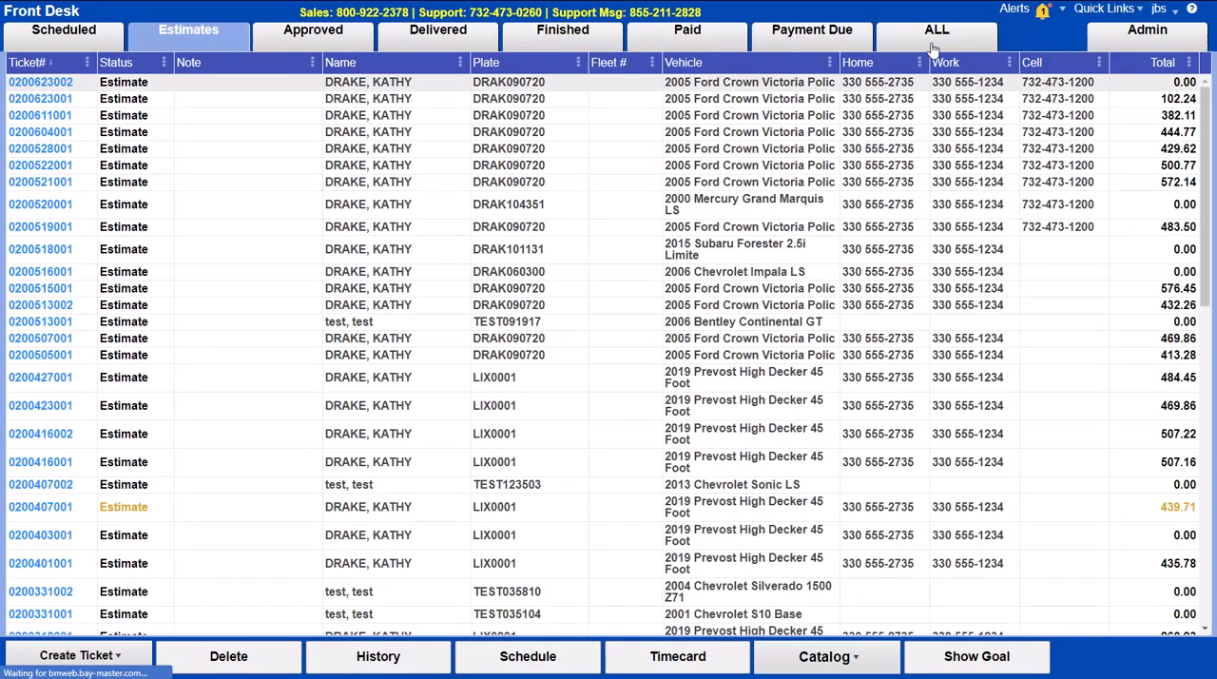
Step: Start a new record in the Inventory Editor and paste PO4651EX as its main part number
left_click(1102, 43)
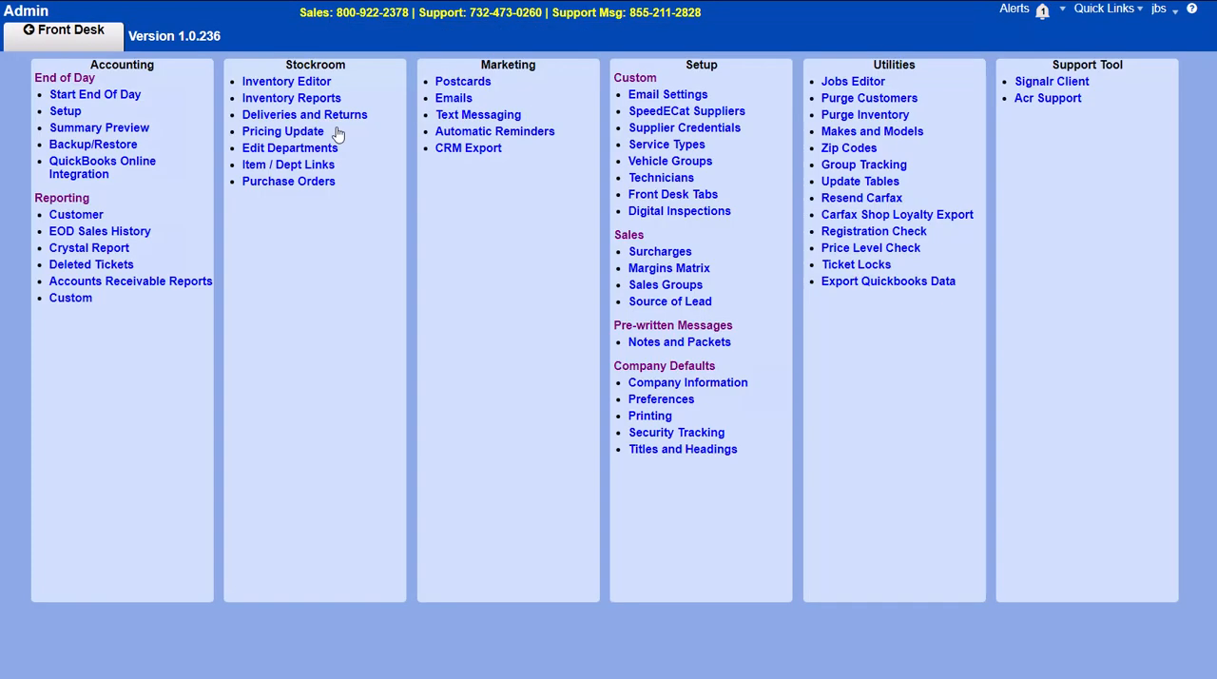
left_click(275, 85)
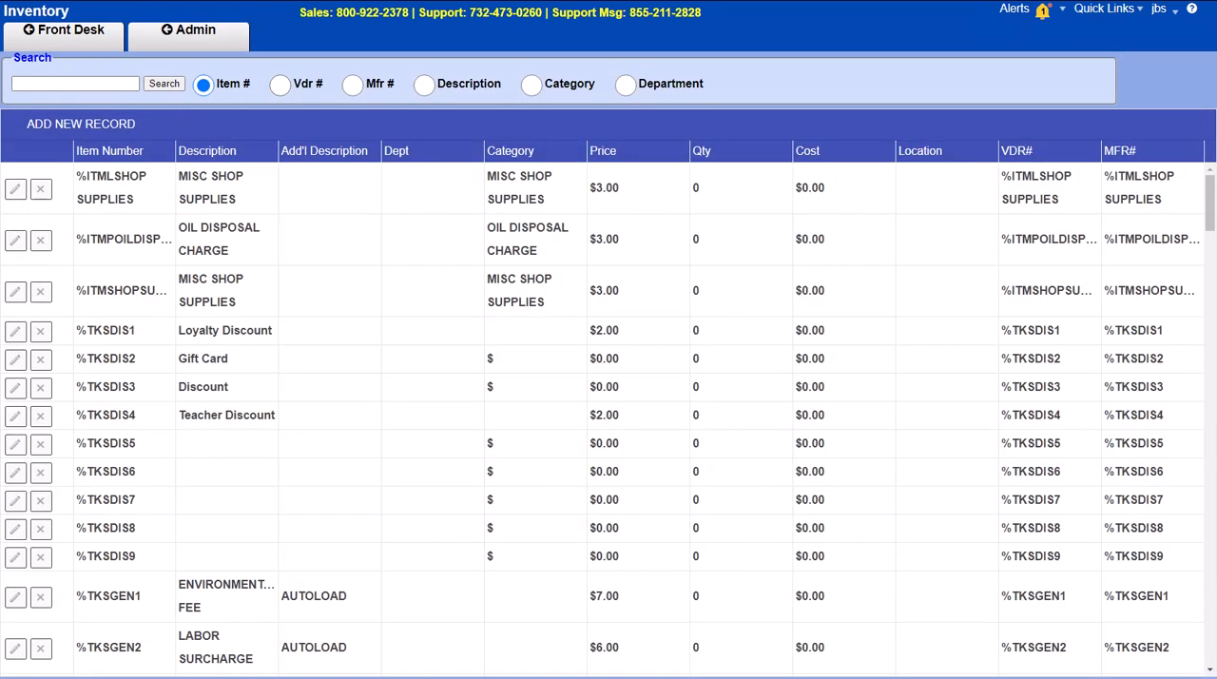
left_click(87, 131)
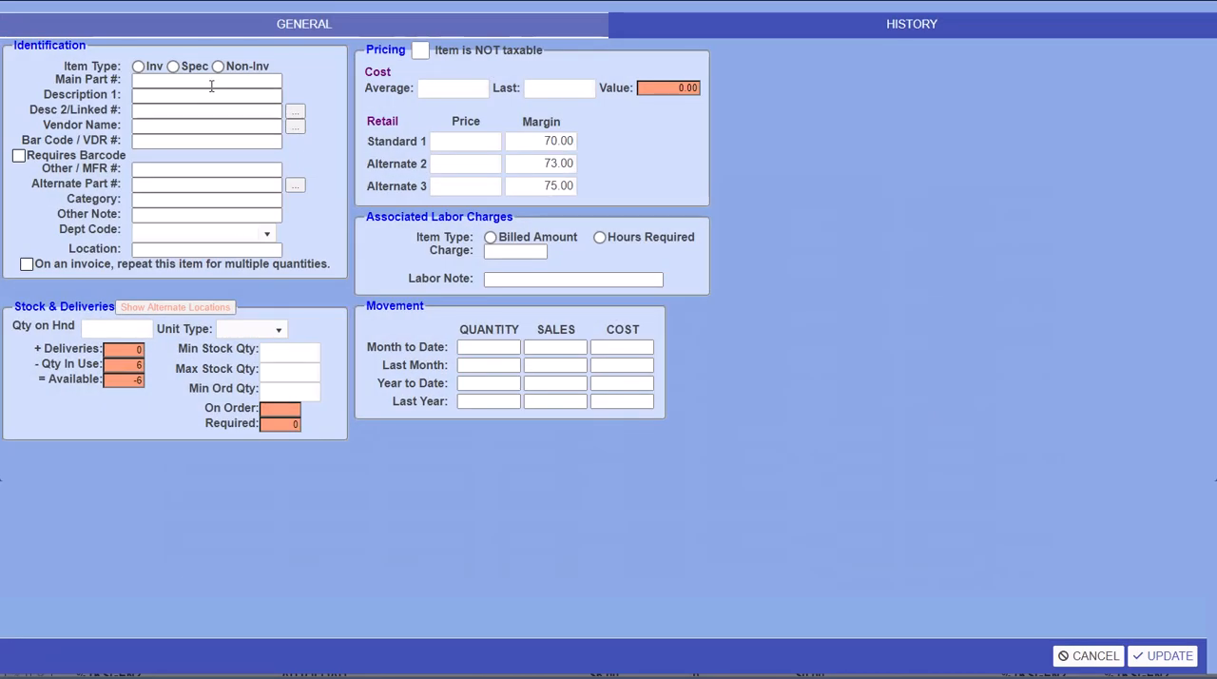
left_click(209, 82)
right_click(211, 87)
left_click(276, 197)
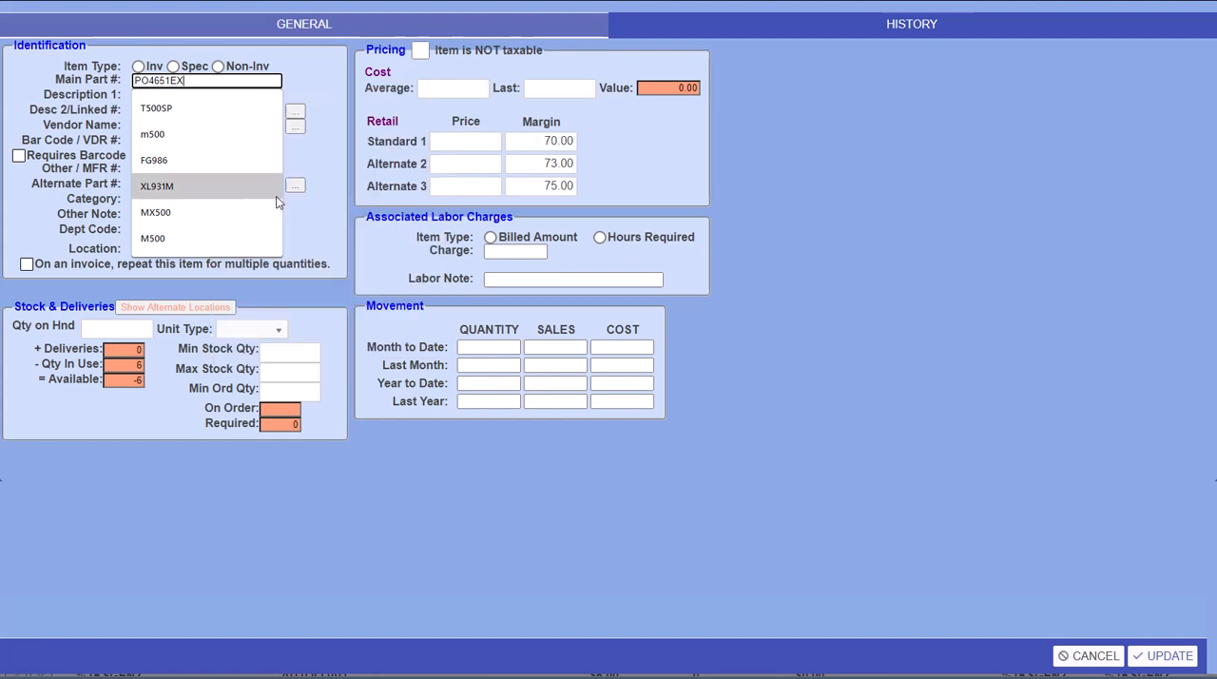
left_click(349, 253)
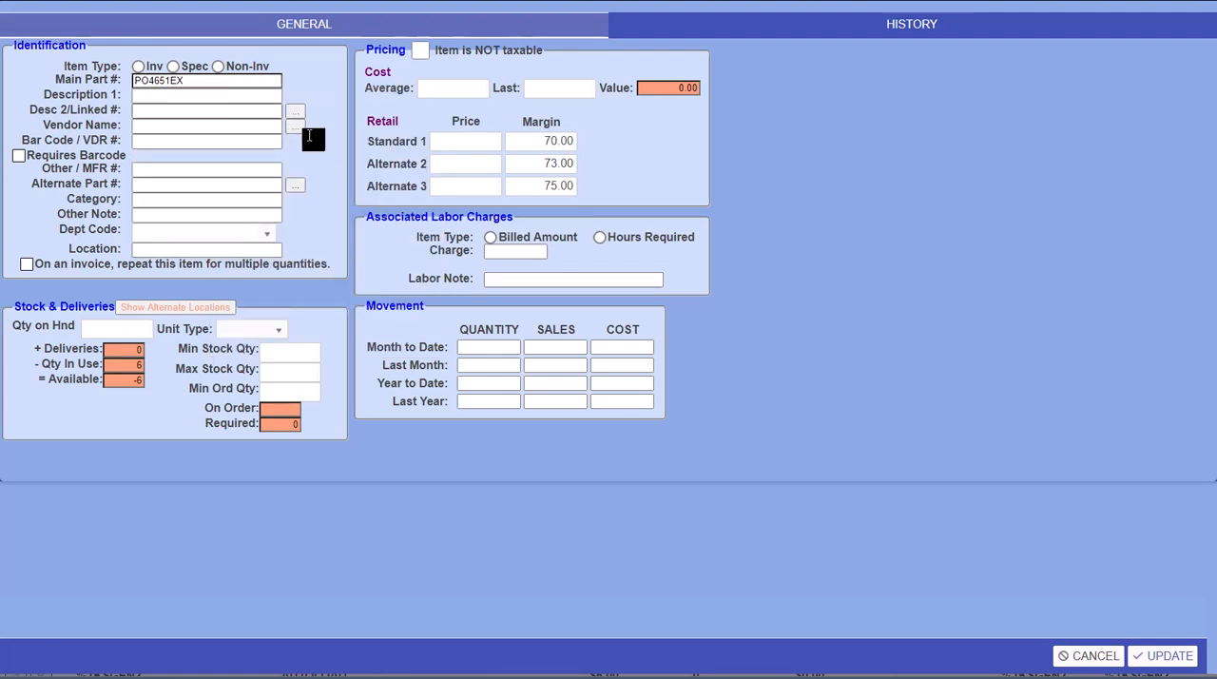